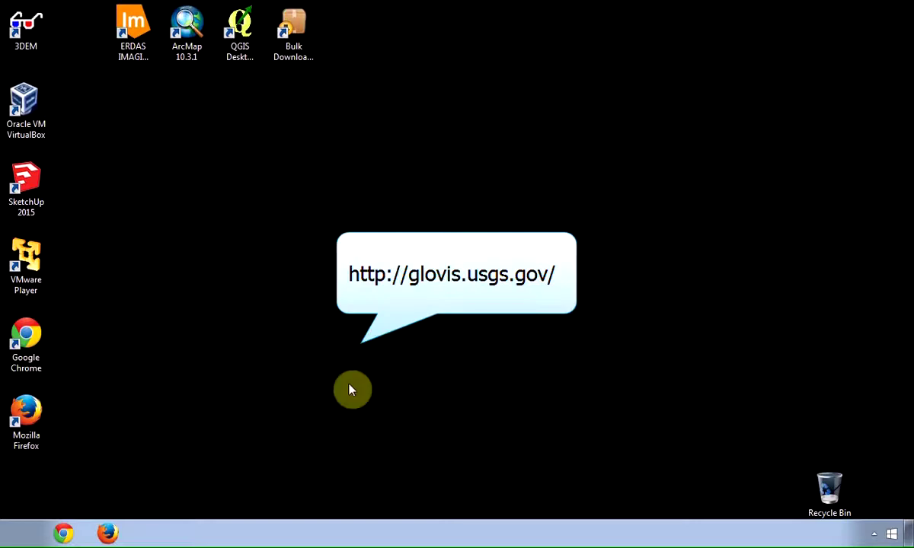
Open Firefox and load the bookmarked USGS GloVis viewer at glovis.usgs.gov
left_click(109, 533)
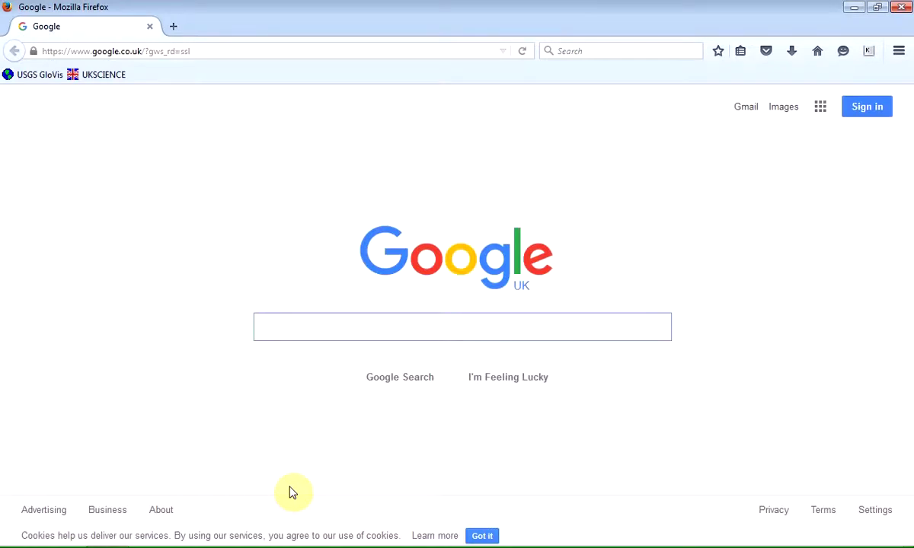
left_click(38, 76)
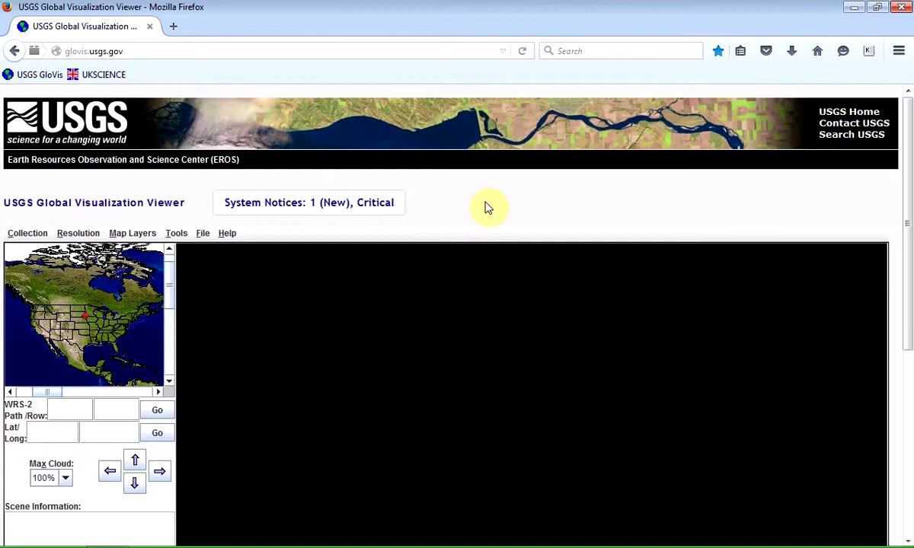
left_click_drag(909, 195, 909, 276)
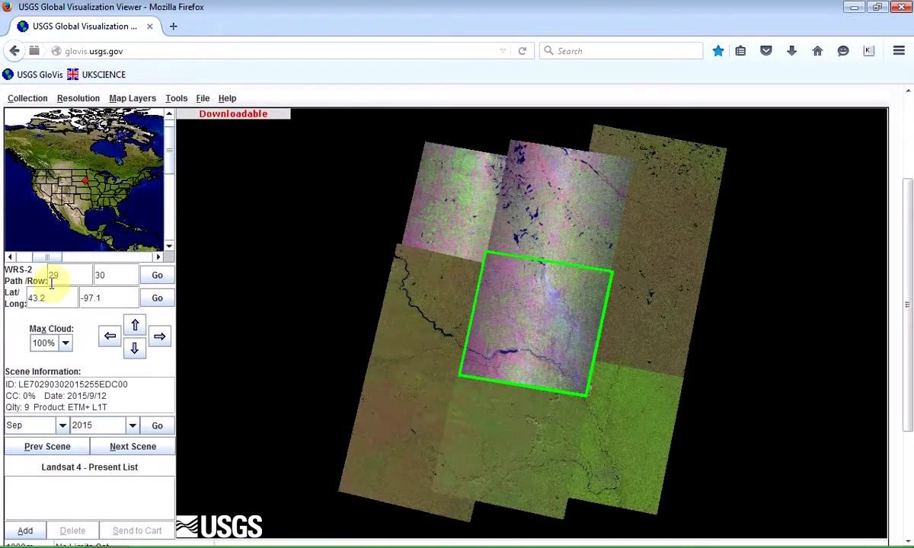
Find New Zealand on the overview map and load the Landsat scenes over the southern part of its South Island
mouse_move(52, 261)
left_mouse_down()
mouse_move(123, 259)
mouse_move(48, 261)
left_mouse_up()
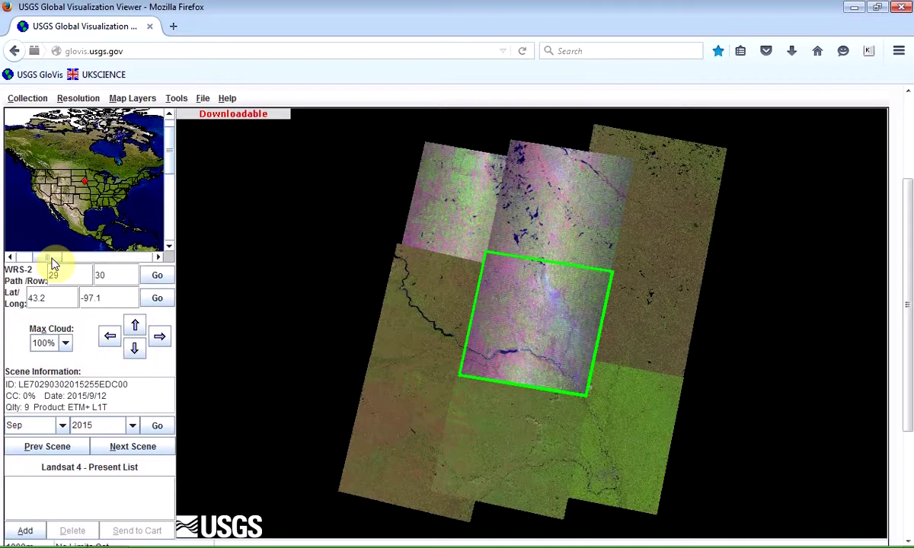
left_click_drag(52, 265, 168, 257)
left_click_drag(171, 183, 162, 221)
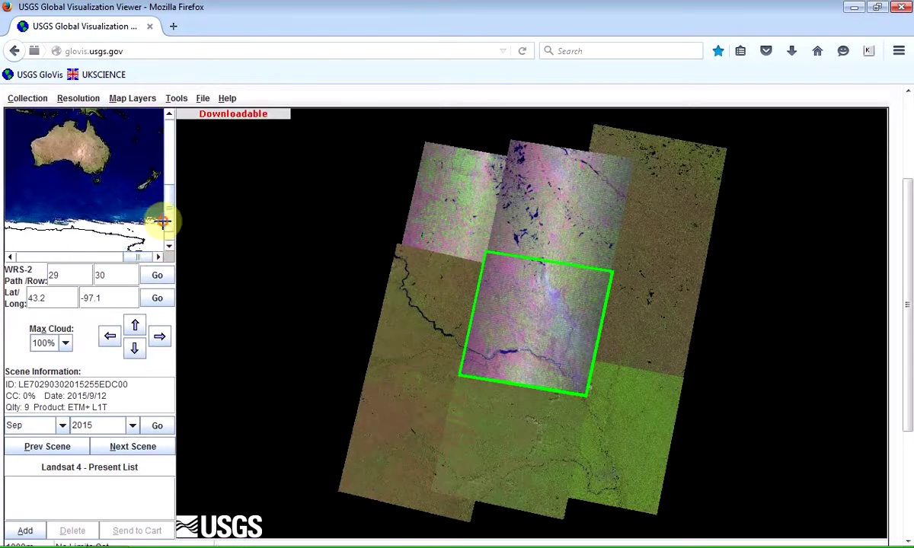
left_click(141, 185)
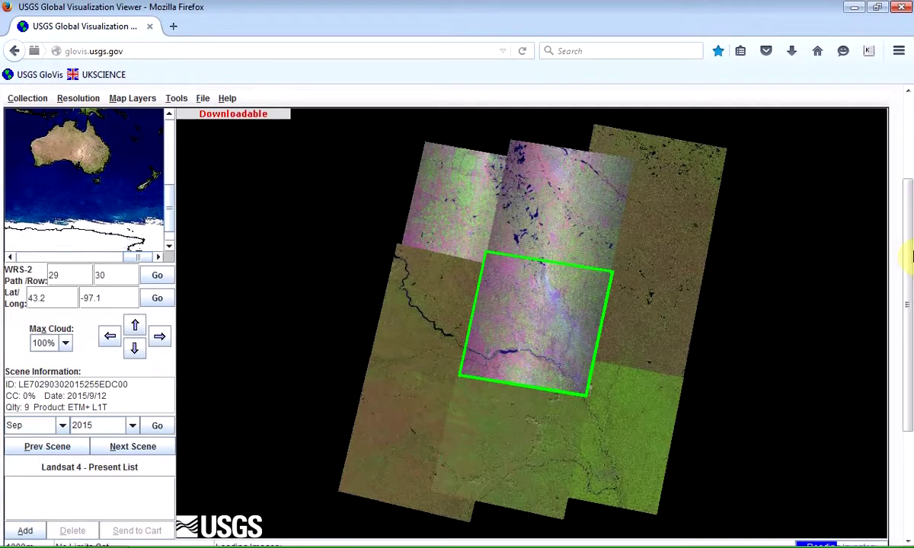
left_click_drag(907, 255, 910, 336)
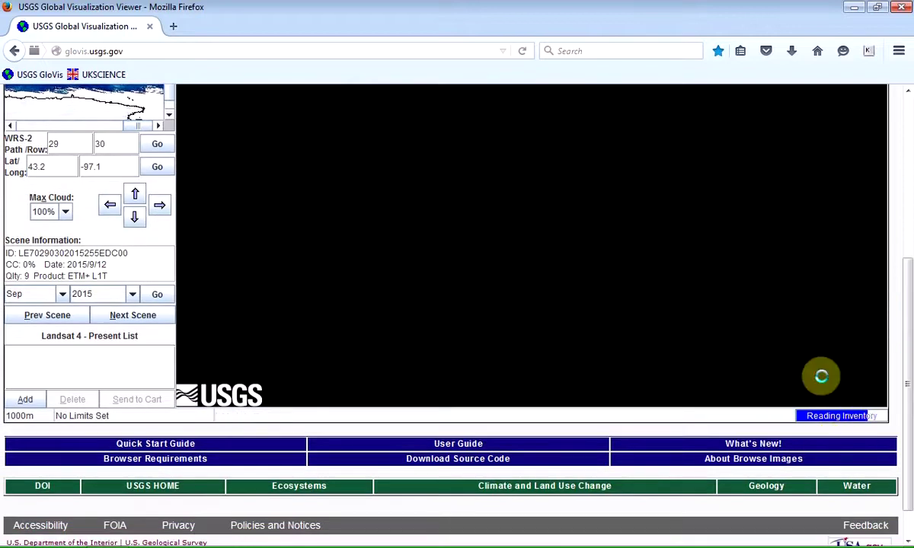
left_click_drag(908, 377, 907, 313)
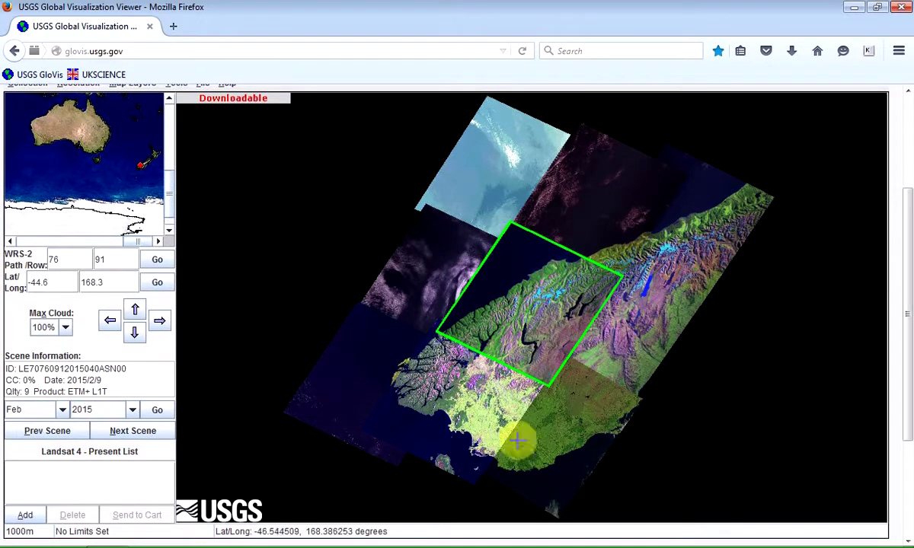
Select different scenes in the South Island mosaic in turn, finishing on the path 76, row 91 scene
left_click(590, 214)
left_click(483, 179)
left_click(434, 259)
left_click(366, 366)
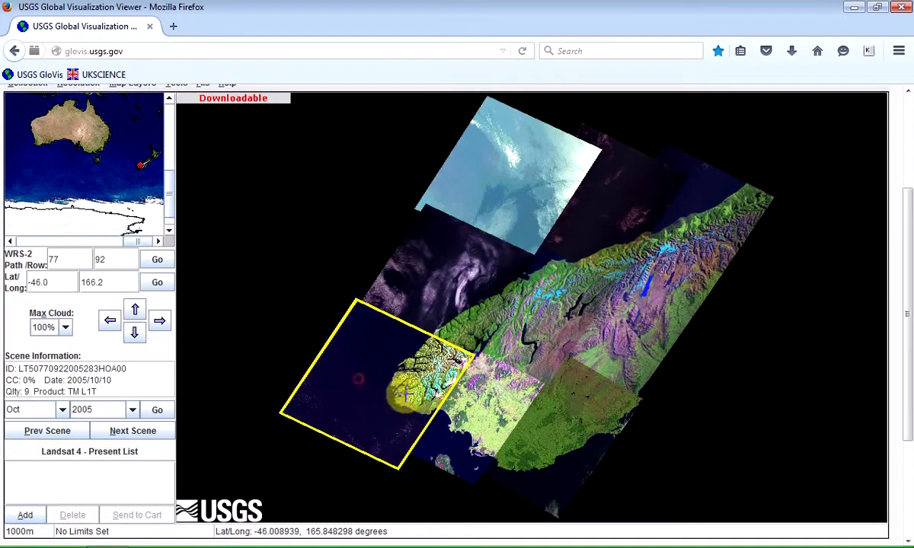
left_click(497, 420)
left_click(541, 416)
left_click(484, 278)
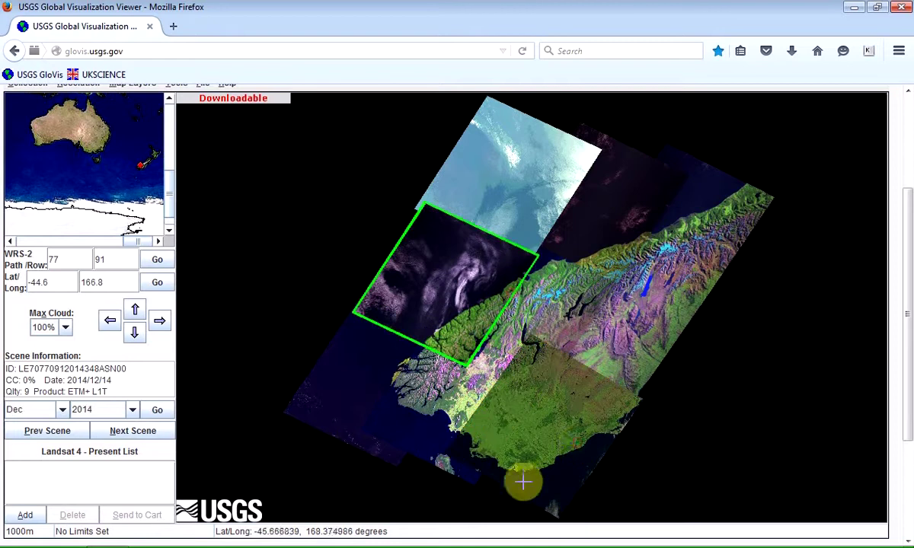
left_click(542, 307)
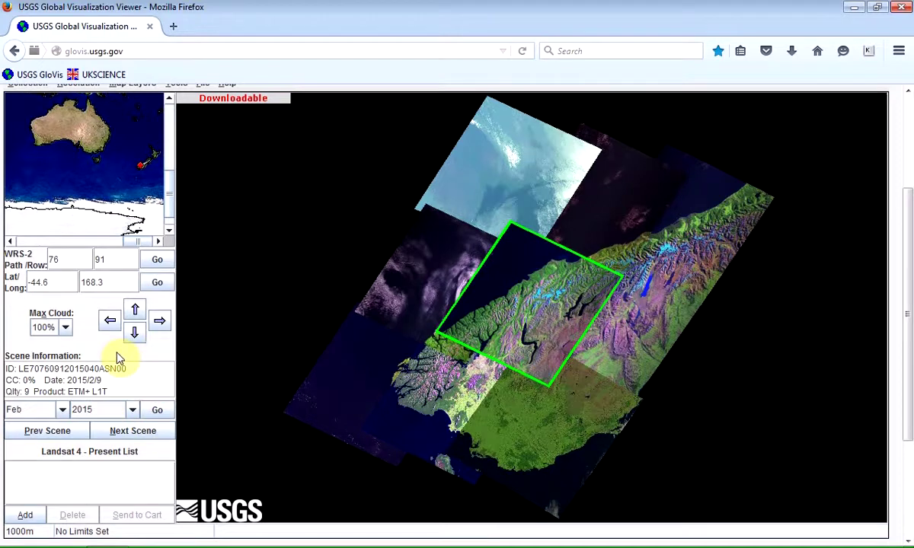
Set the scene date to January 1988 and load the closest scene for the selected tile
left_click(64, 413)
left_click(64, 426)
left_click(34, 431)
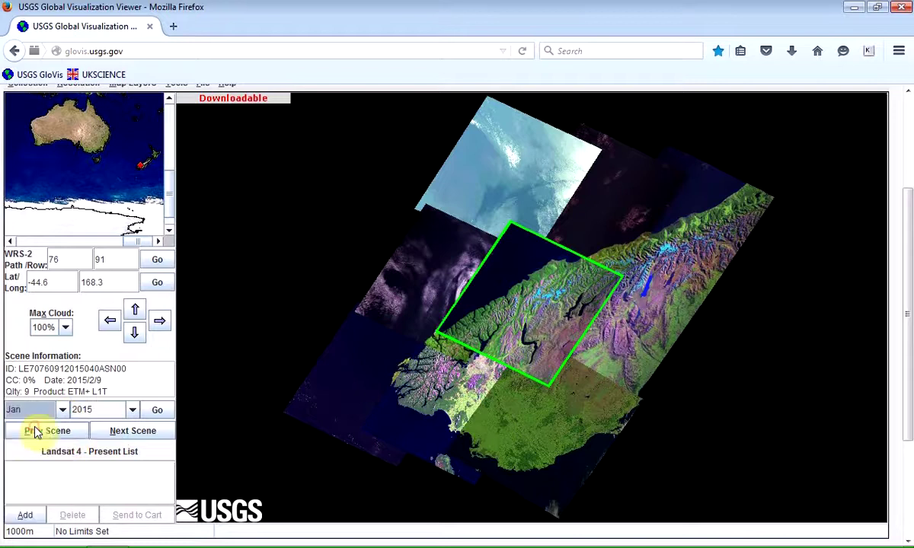
left_click(107, 410)
left_click_drag(132, 501, 136, 427)
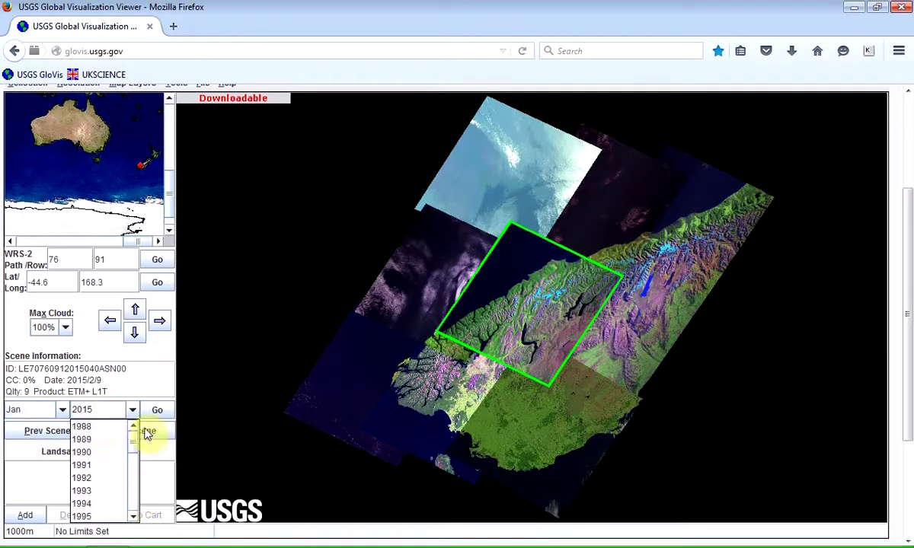
left_click(91, 424)
left_click(157, 412)
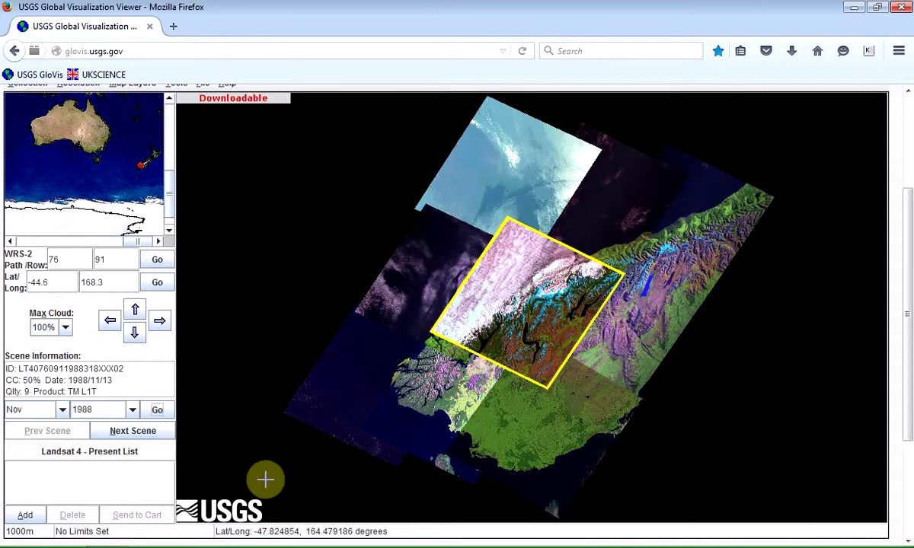
Browse forward through the following scenes of this tile up to January 1991 to compare cloud cover
left_click(132, 431)
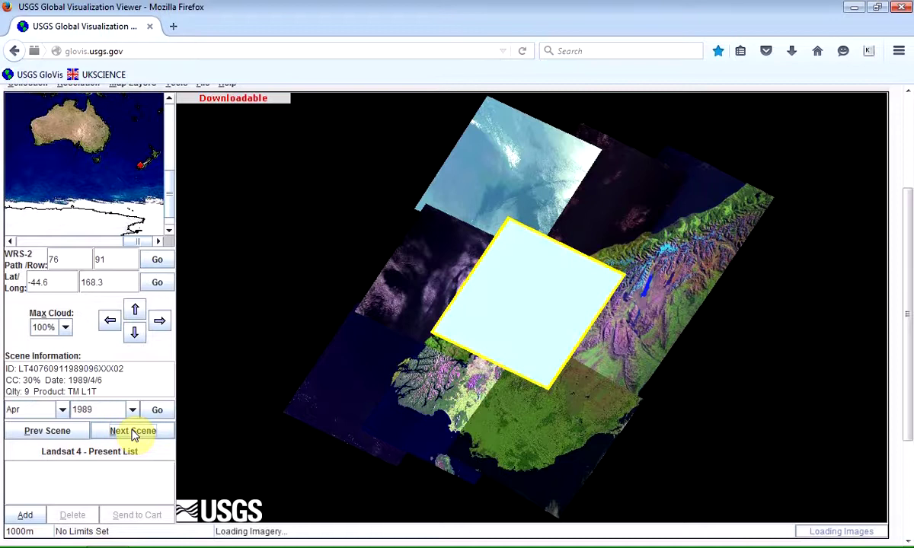
left_click(132, 431)
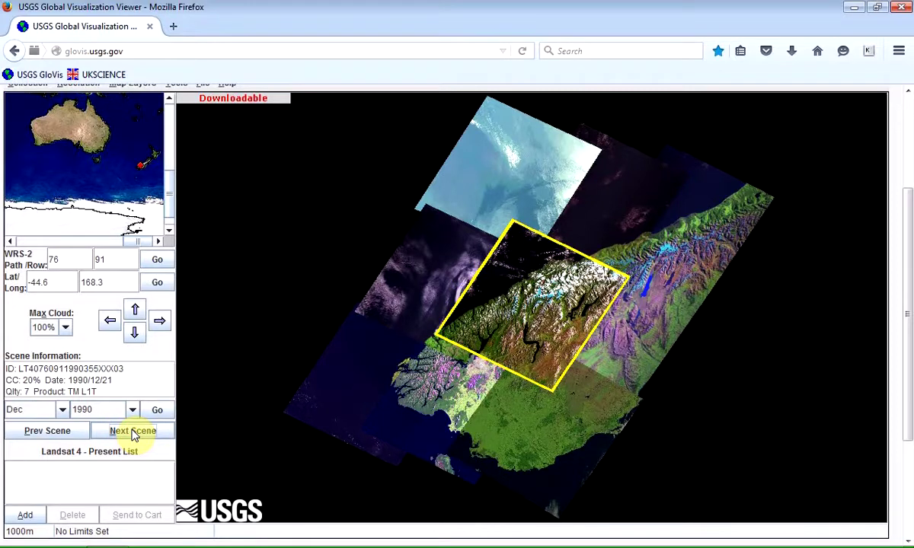
left_click(133, 432)
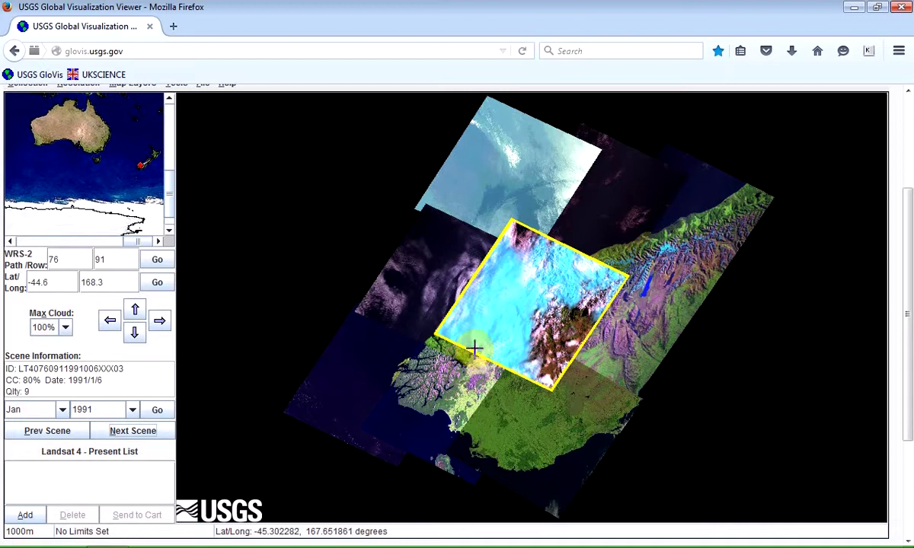
Limit the maximum cloud cover to 10%
left_click(67, 328)
left_click_drag(67, 358, 64, 406)
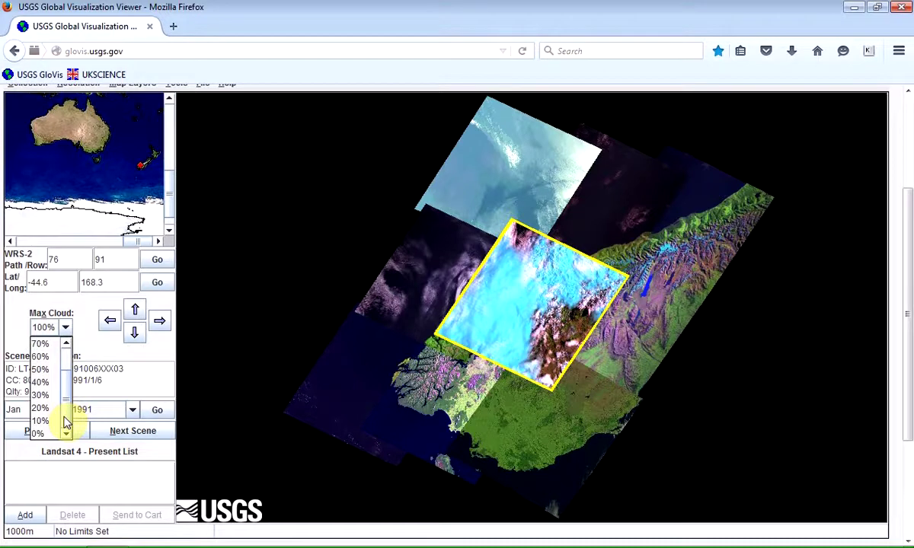
left_click(45, 421)
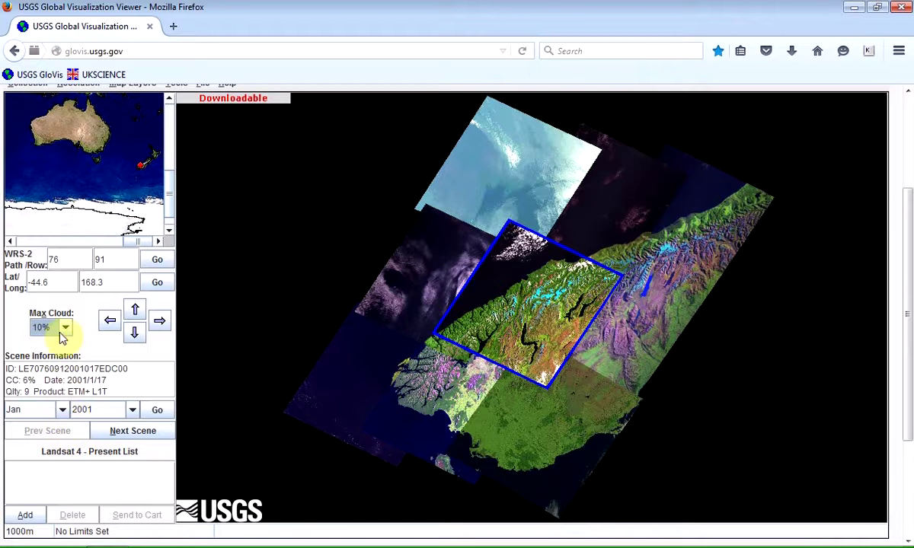
left_click(66, 329)
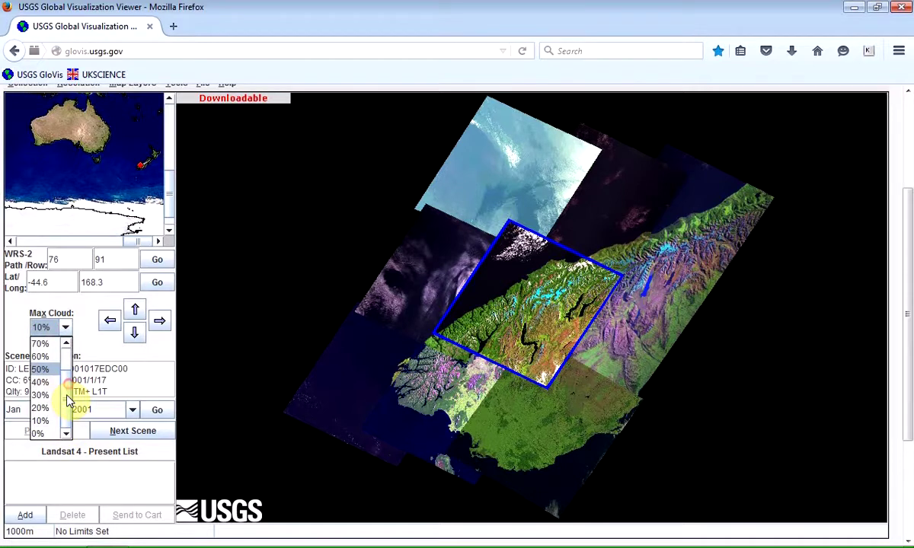
left_click(88, 354)
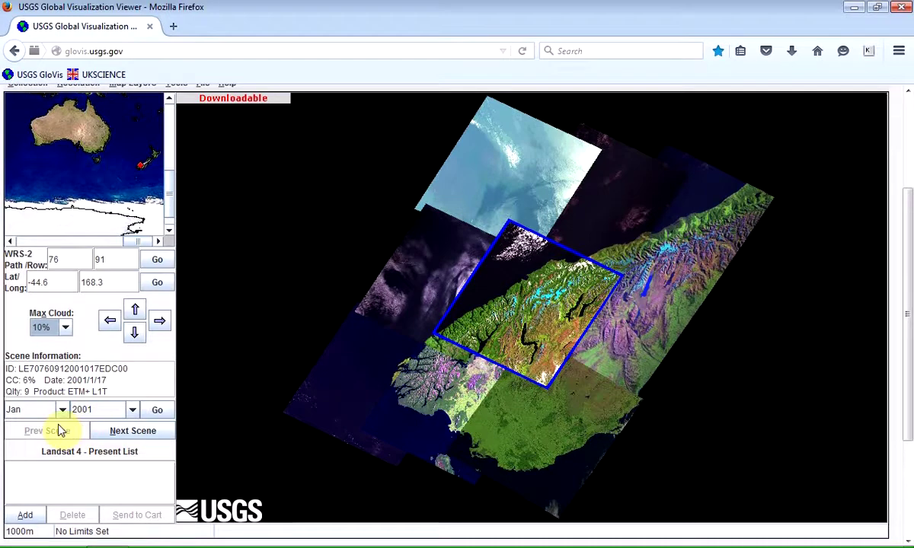
Request the January 1988 date again with the 10% cloud limit applied
left_click(62, 412)
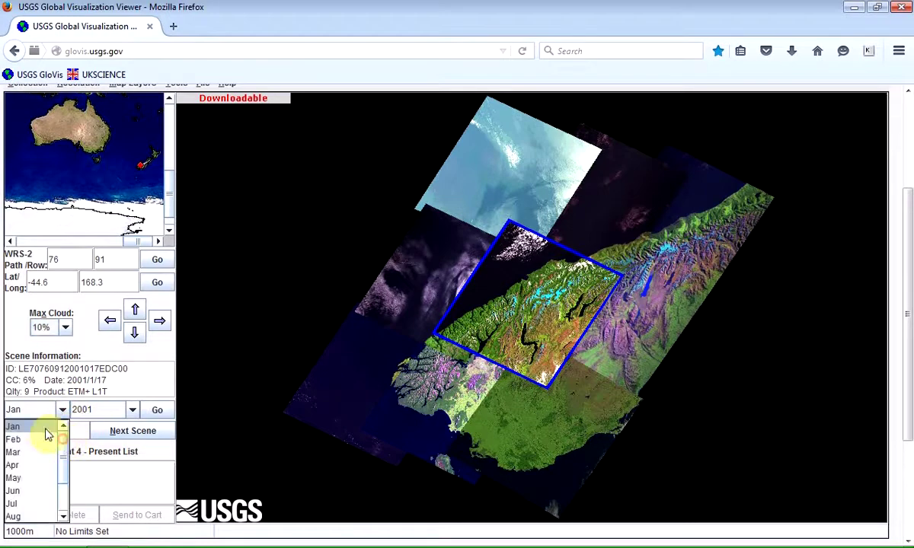
left_click(45, 429)
left_click(96, 409)
scroll(122, 445, "up", 2)
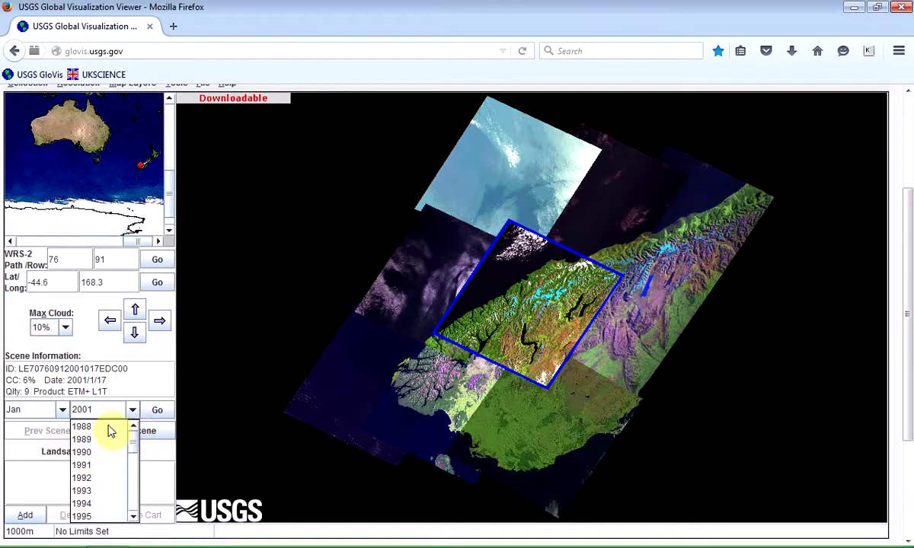
left_click(82, 428)
left_click(157, 411)
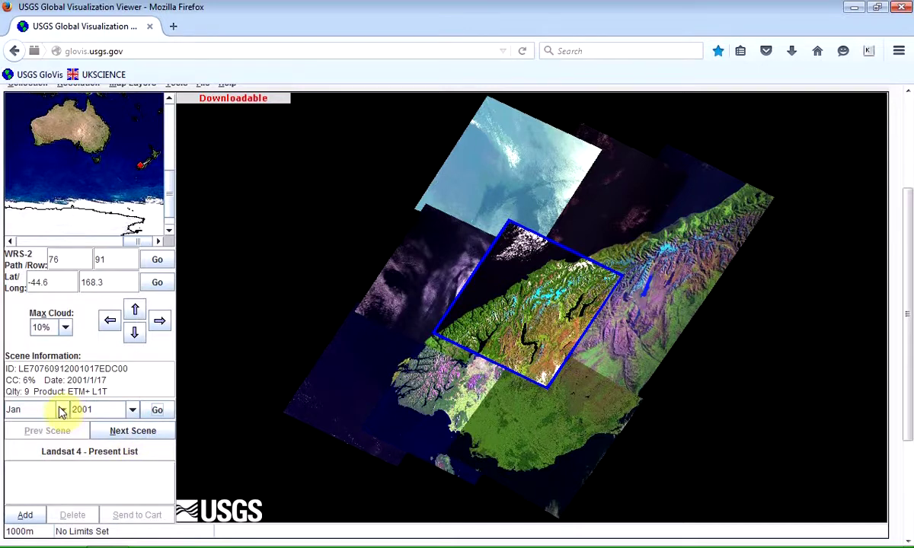
Advance through the low-cloud scenes of the selected tile to the one dated 2005/8/24
left_click(131, 431)
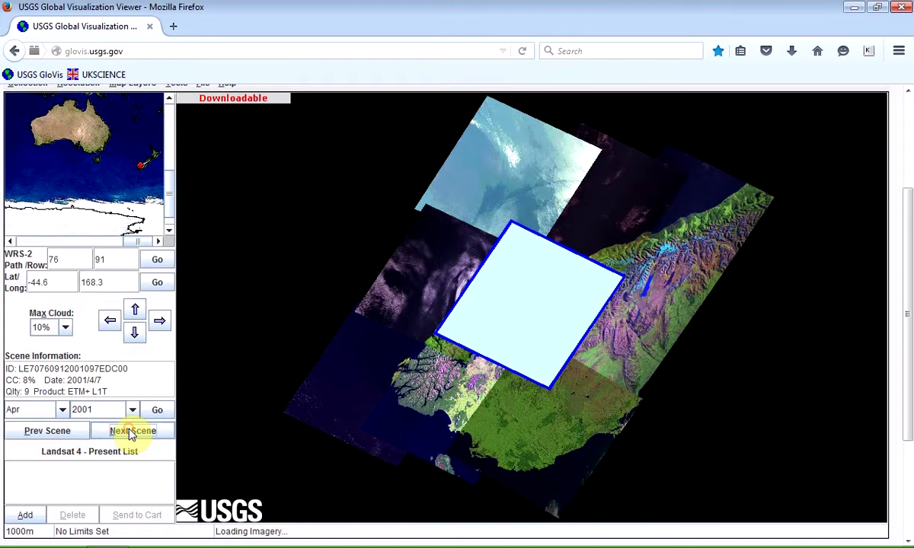
left_click(131, 431)
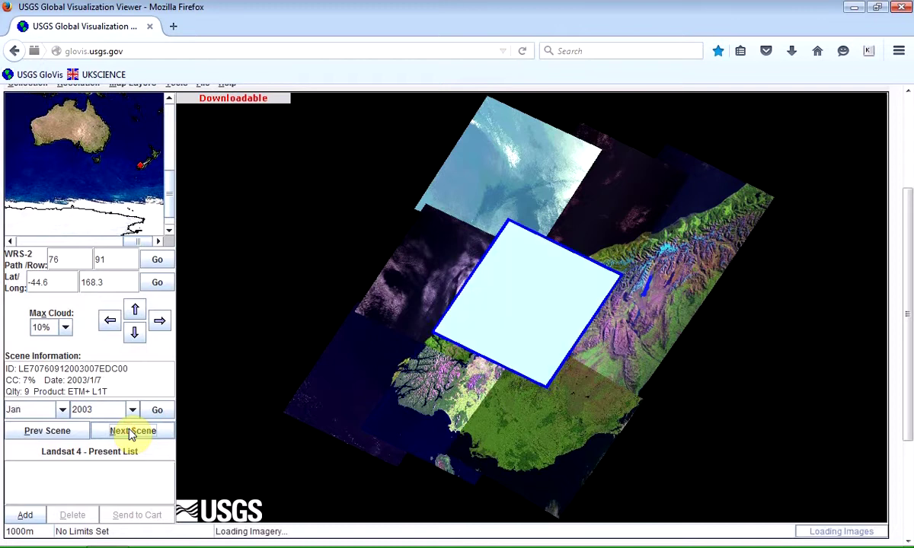
left_click(131, 432)
left_click(131, 431)
left_click(131, 431)
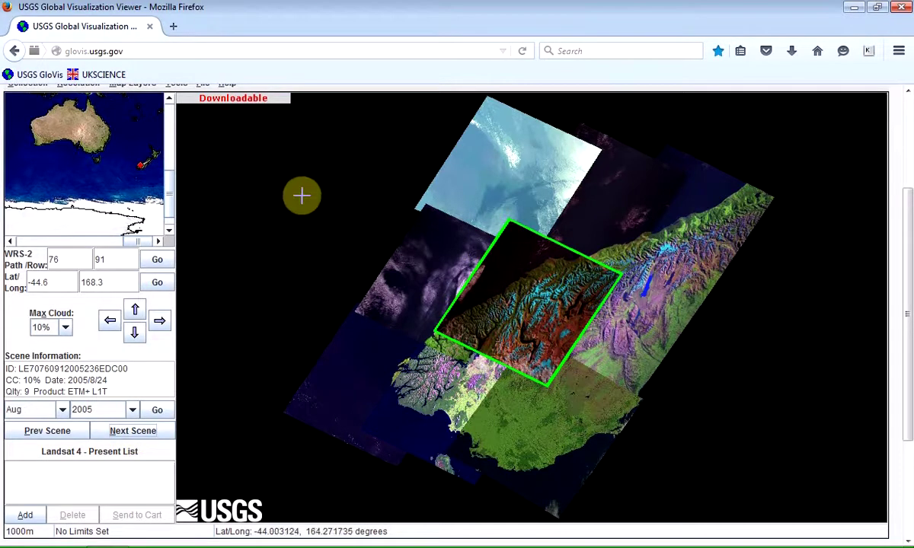
Set the display resolution to 240m and inspect the enlarged August 2005 scene from north to south
scroll(312, 231, "up", 2)
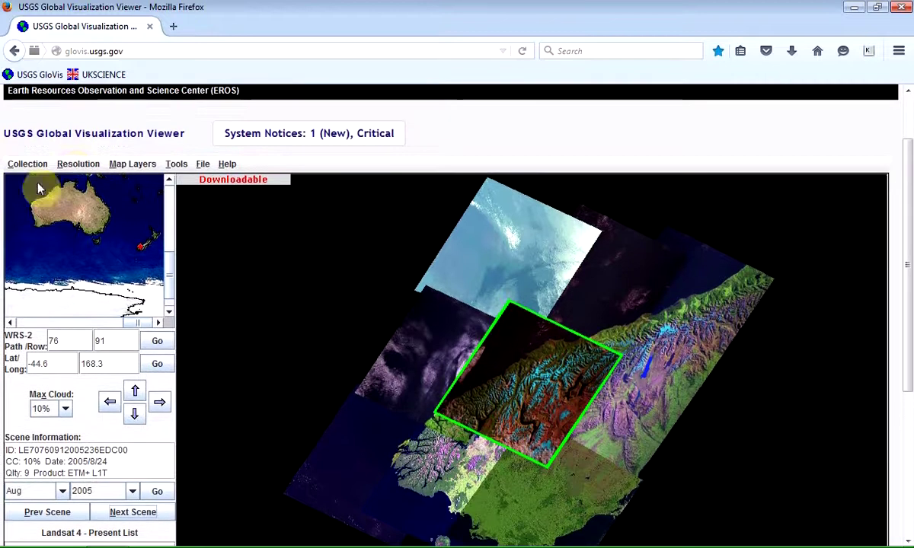
left_click(75, 165)
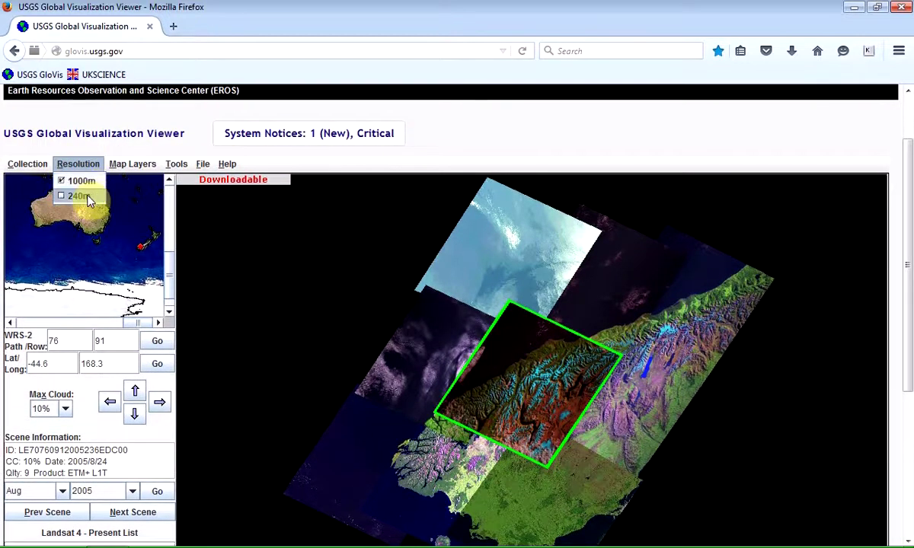
left_click(81, 197)
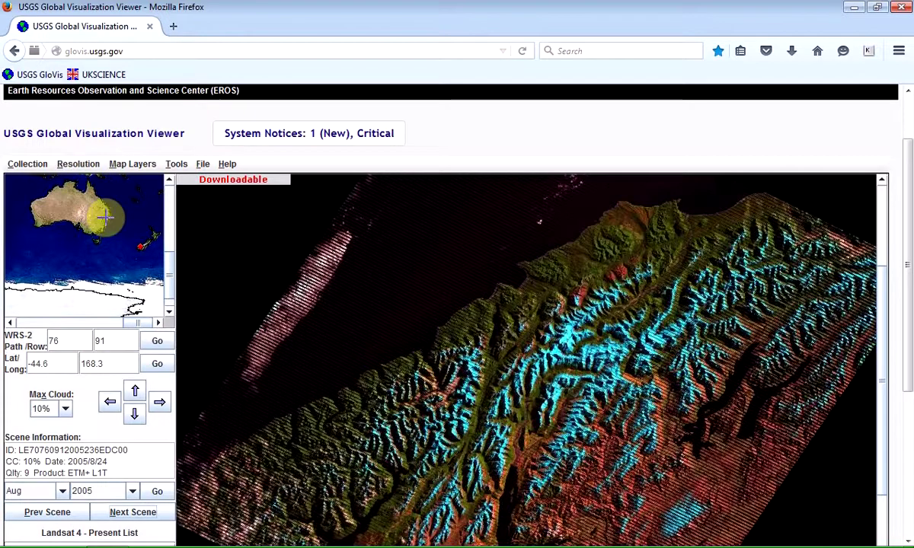
left_click_drag(885, 310, 899, 381)
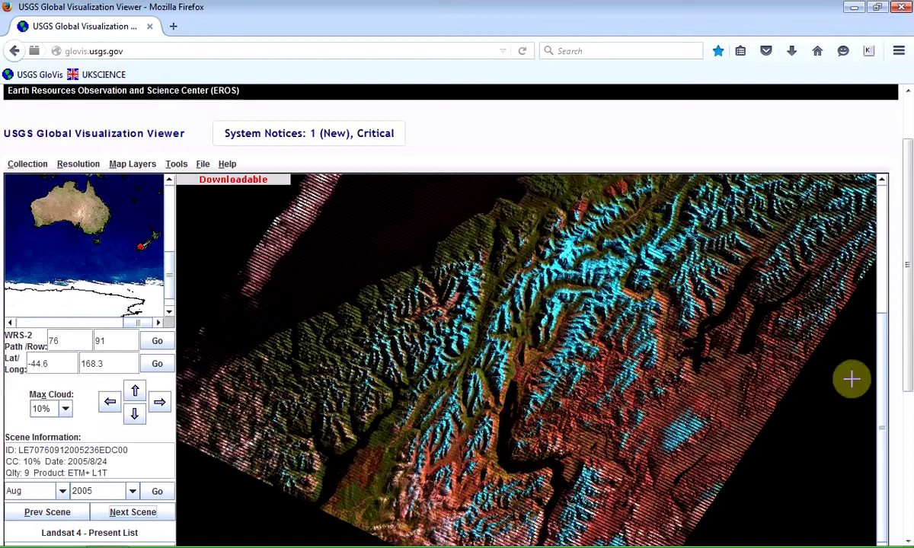
left_click_drag(882, 386, 899, 415)
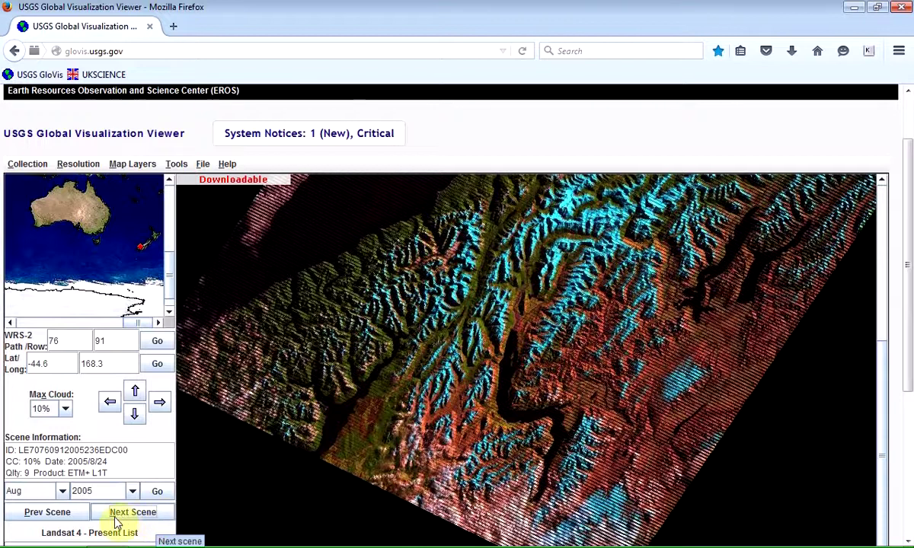
left_click_drag(886, 419, 884, 358)
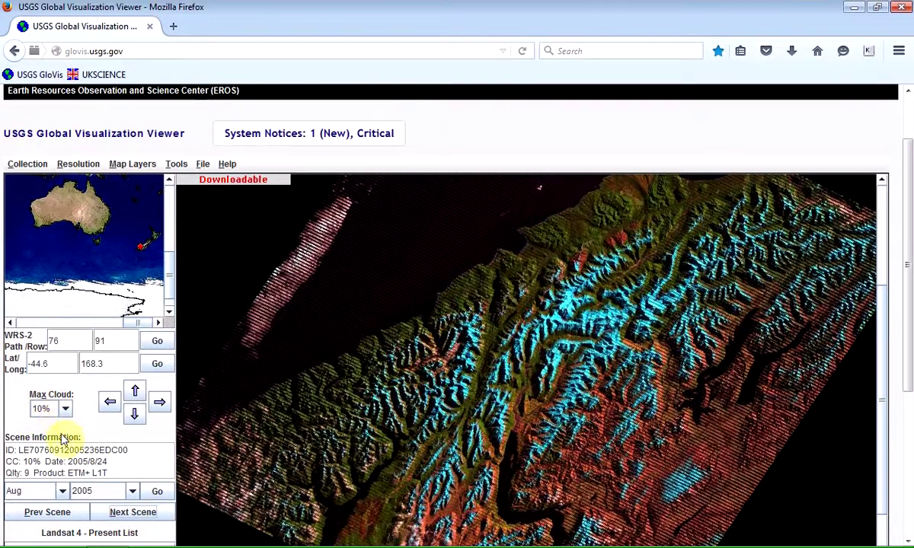
Advance through the enlarged scenes to the one dated 2006/4/13
left_click(131, 513)
left_click(131, 513)
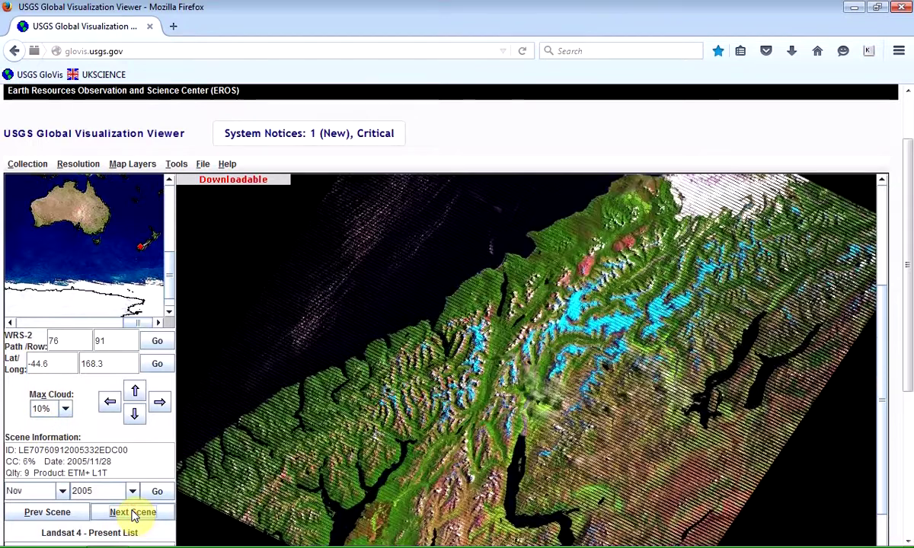
left_click(132, 514)
left_click(132, 513)
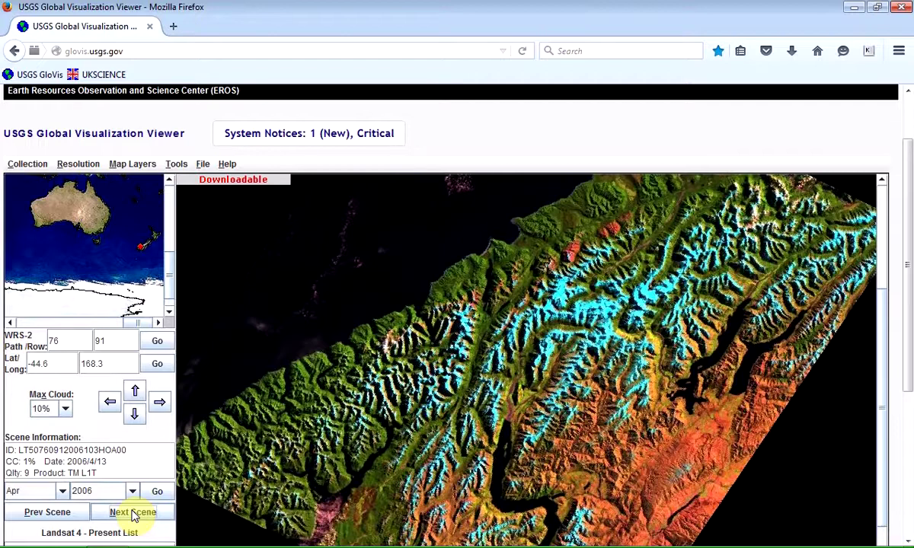
Advance through the low-cloud scenes of path 76, row 91 to the one dated 2014/12/15
left_click(136, 514)
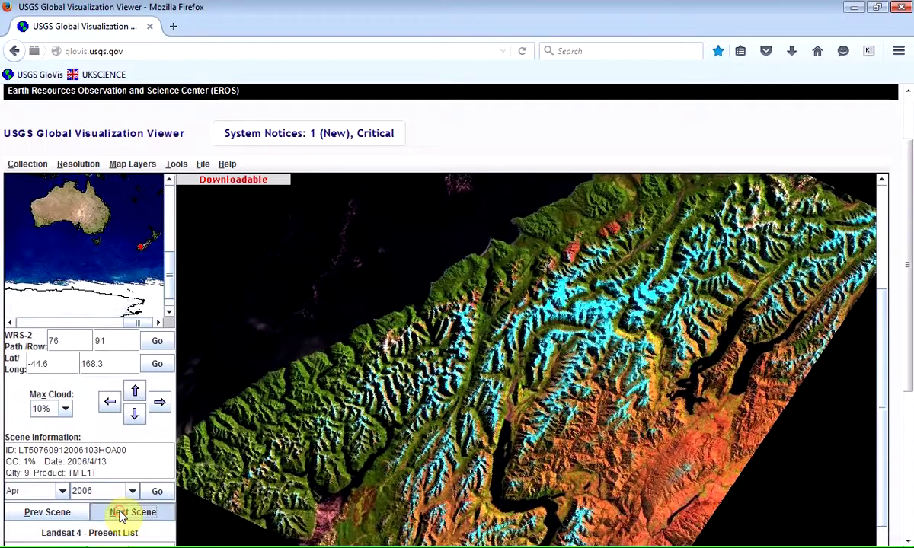
left_click(122, 515)
left_click(119, 516)
left_click(119, 516)
left_click(119, 516)
left_click(119, 515)
left_click(120, 516)
left_click(120, 516)
left_click(120, 516)
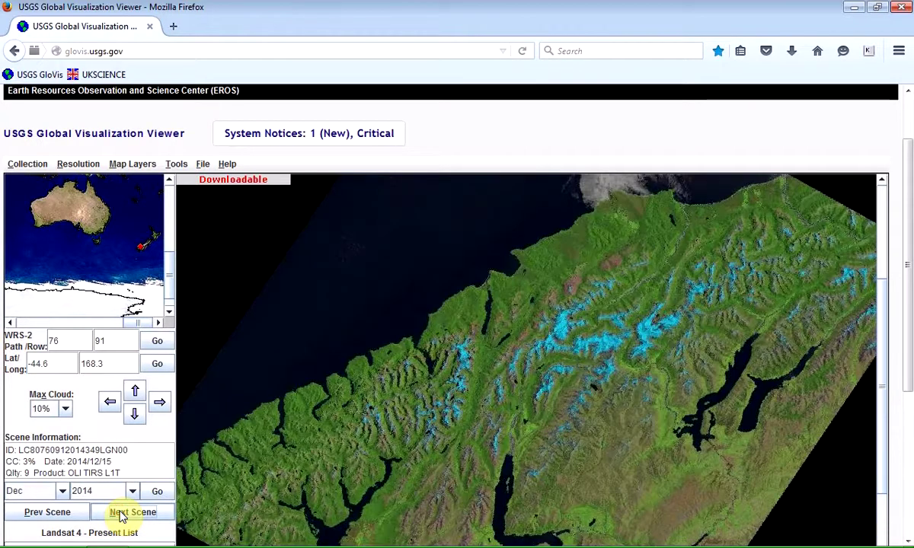
Inspect the December 2014 scene for cloud and add it to the Landsat 4 - Present list
left_click_drag(881, 291, 872, 235)
left_click_drag(881, 300, 889, 352)
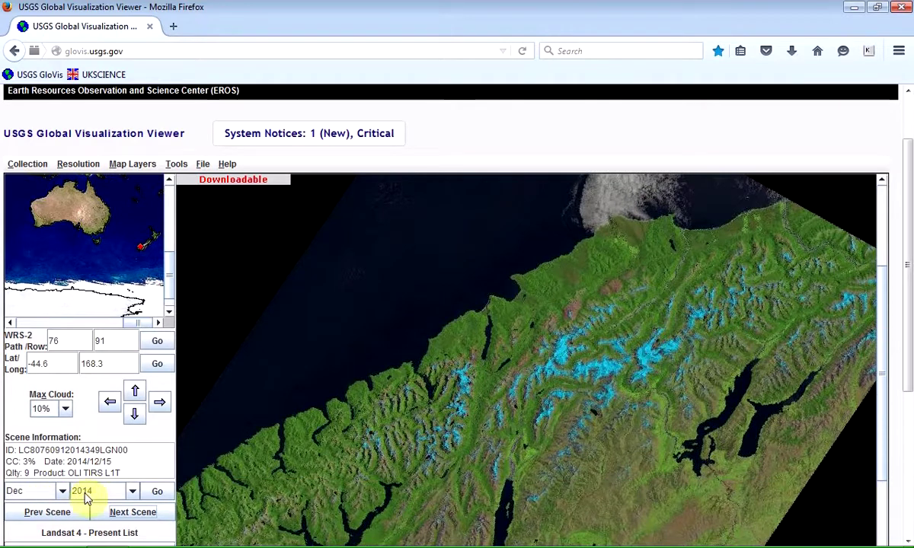
left_click_drag(908, 310, 902, 373)
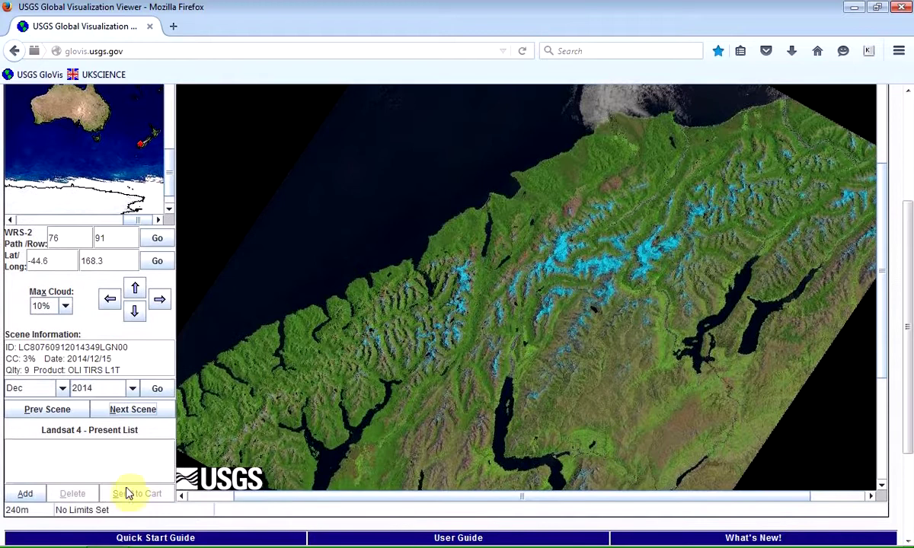
left_click(24, 495)
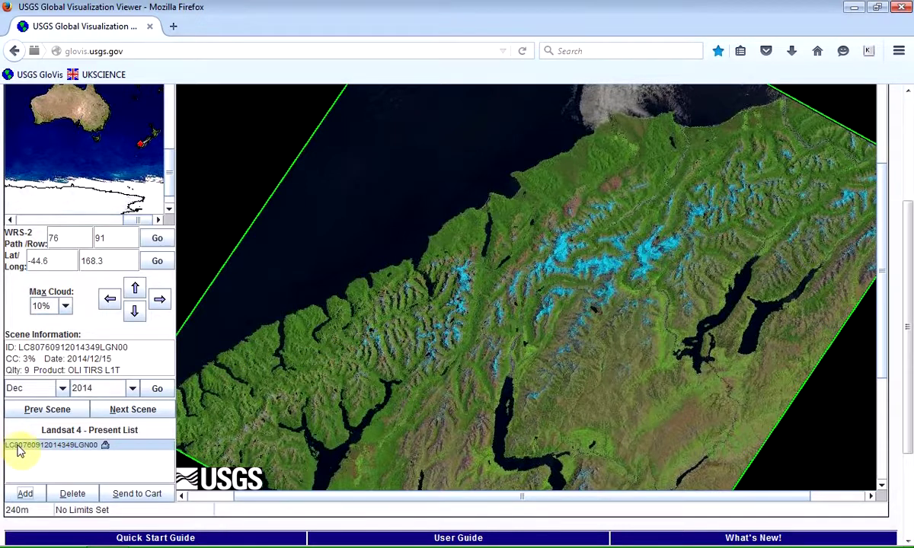
Advance to the 2015/9/21 scene, add it to the scene list and delete that entry again
left_click(129, 415)
left_click(129, 411)
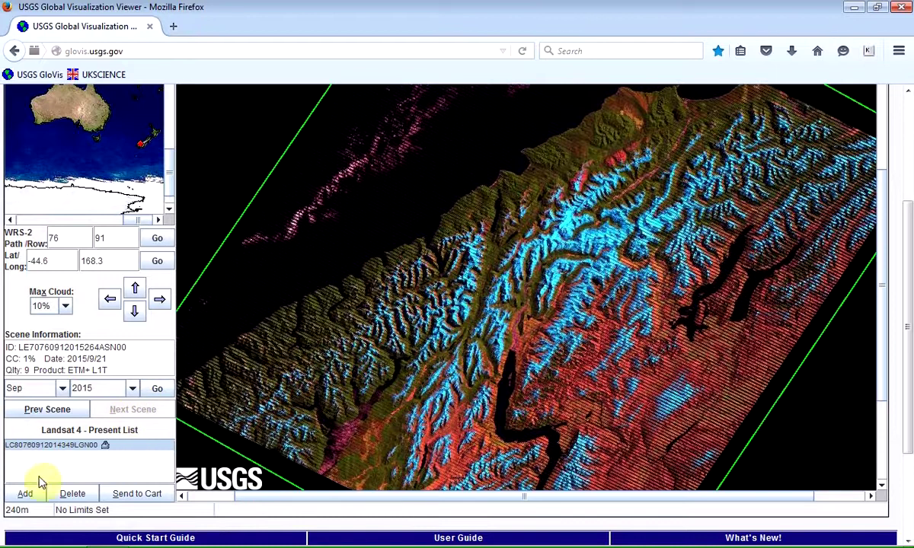
left_click(21, 493)
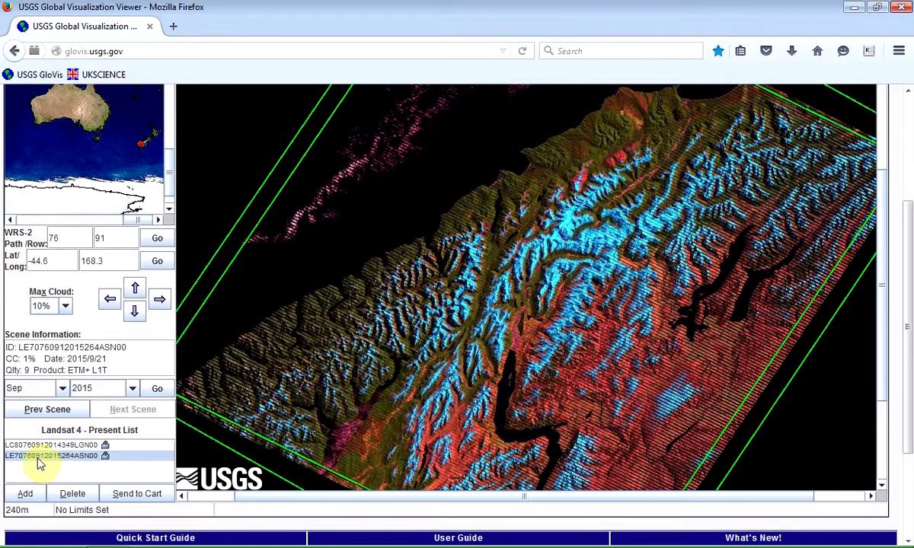
left_click(72, 494)
left_click(74, 445)
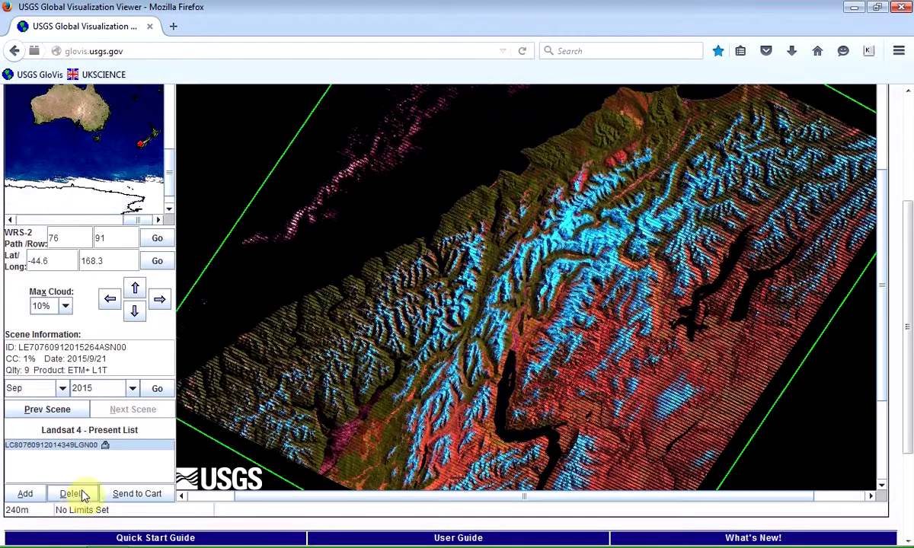
Send the listed December 2014 scene to the cart and apply the Bulk Download order type to it
left_click(137, 494)
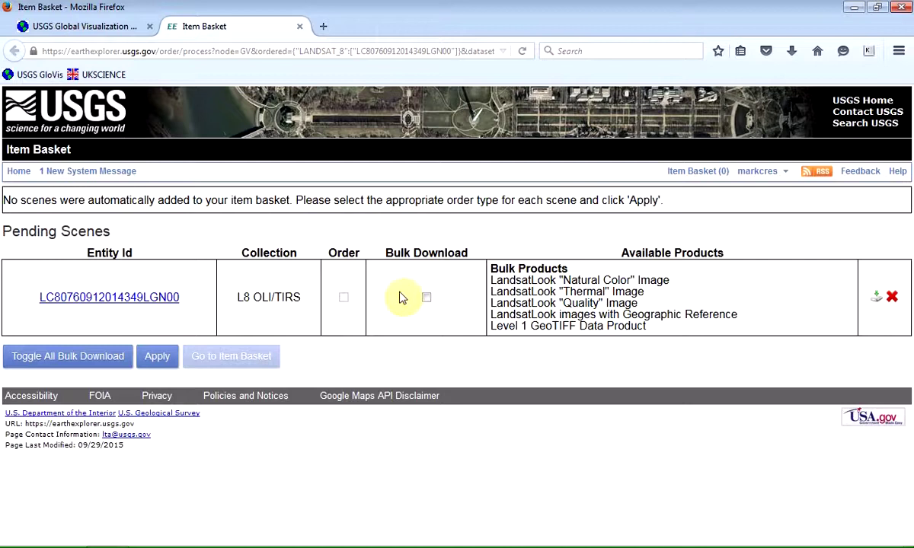
left_click(84, 364)
left_click(157, 356)
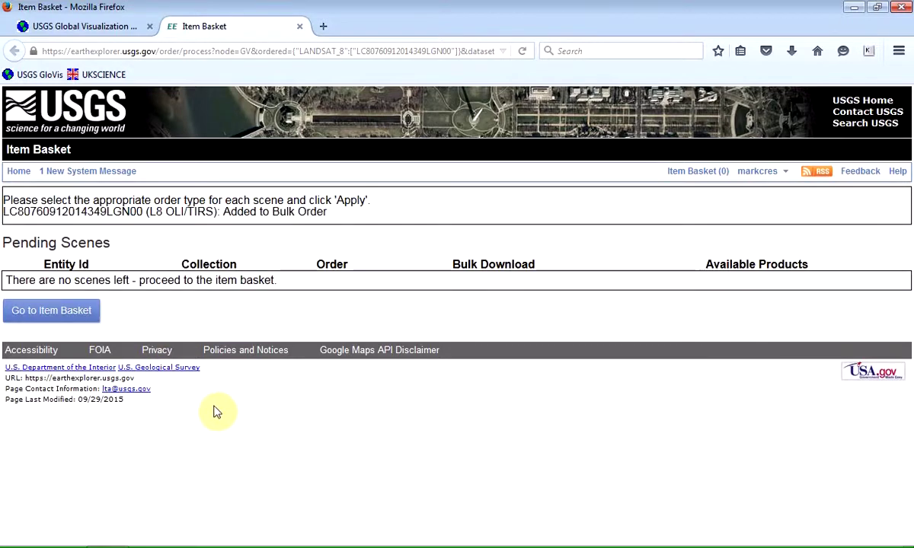
Go to the item basket, check out the L8 OLI/TIRS scene and submit the bulk download order
left_click(61, 316)
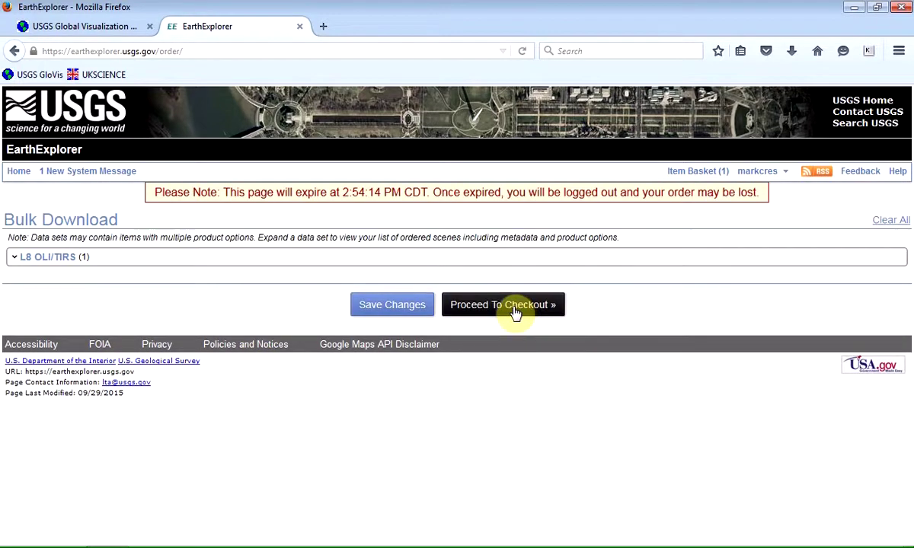
left_click(542, 306)
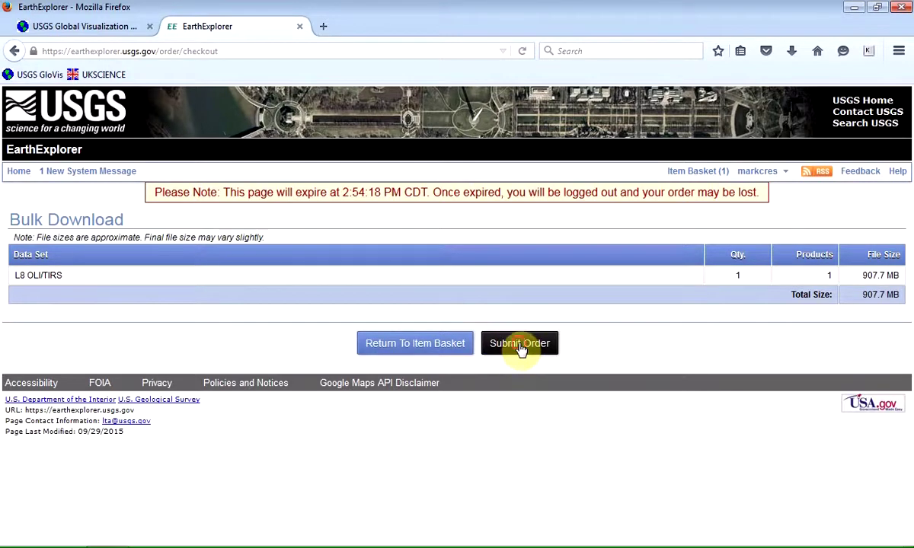
left_click(520, 347)
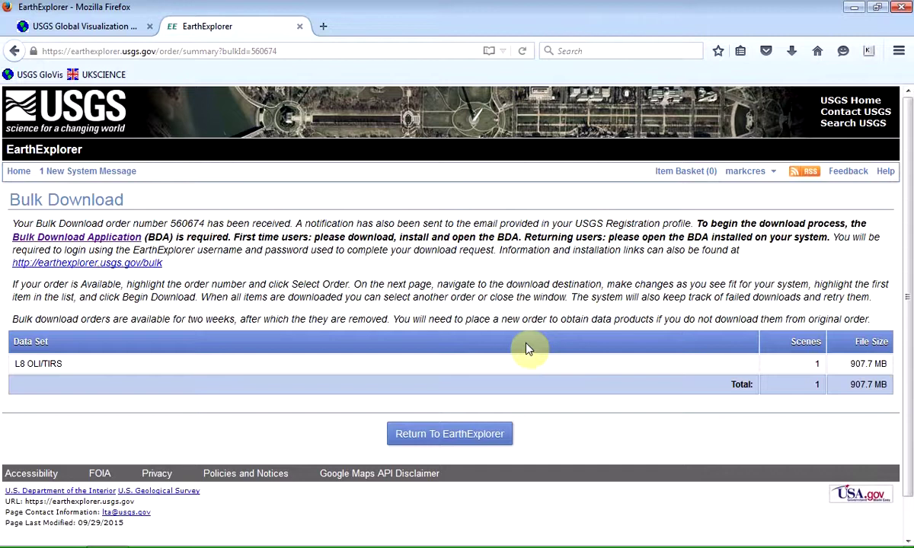
Read the order's download instructions, then open the Bulk Download Application page and review its download options and system requirements
mouse_move(755, 177)
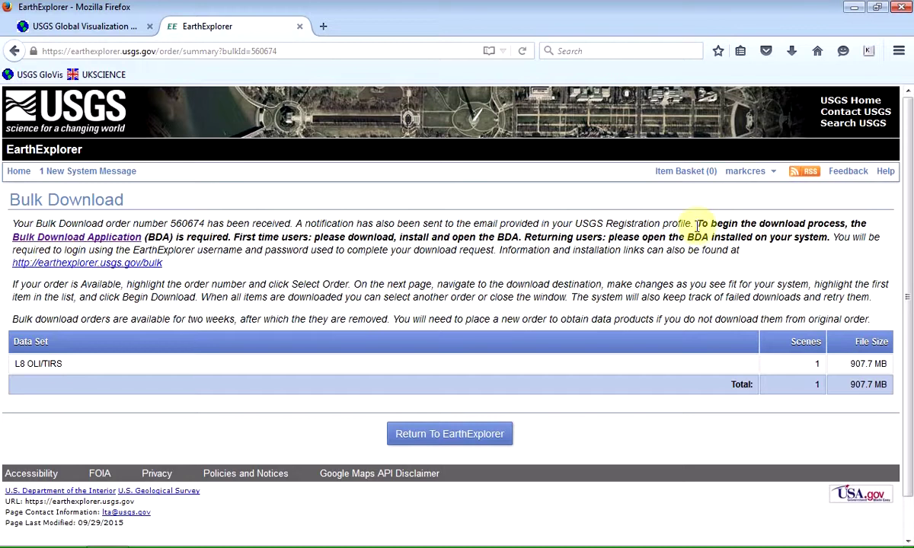
left_click_drag(697, 223, 826, 237)
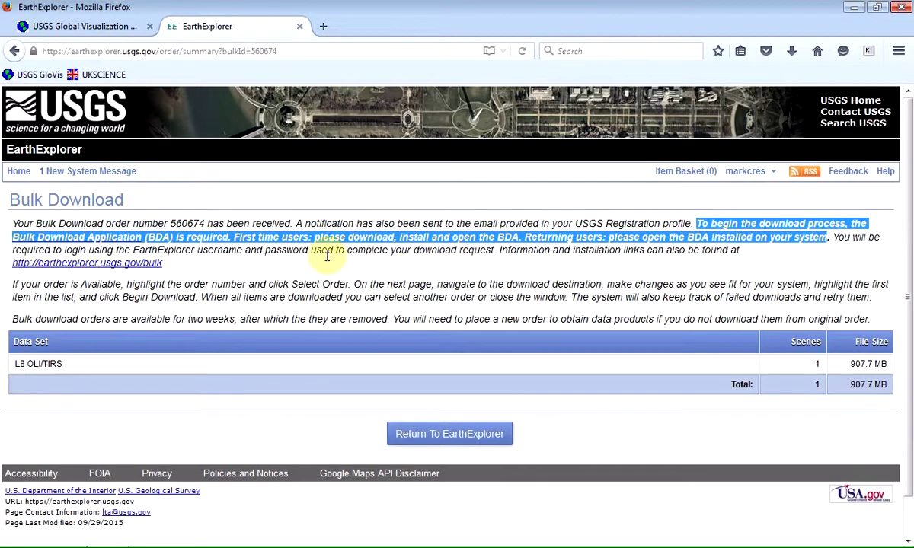
left_click(259, 263)
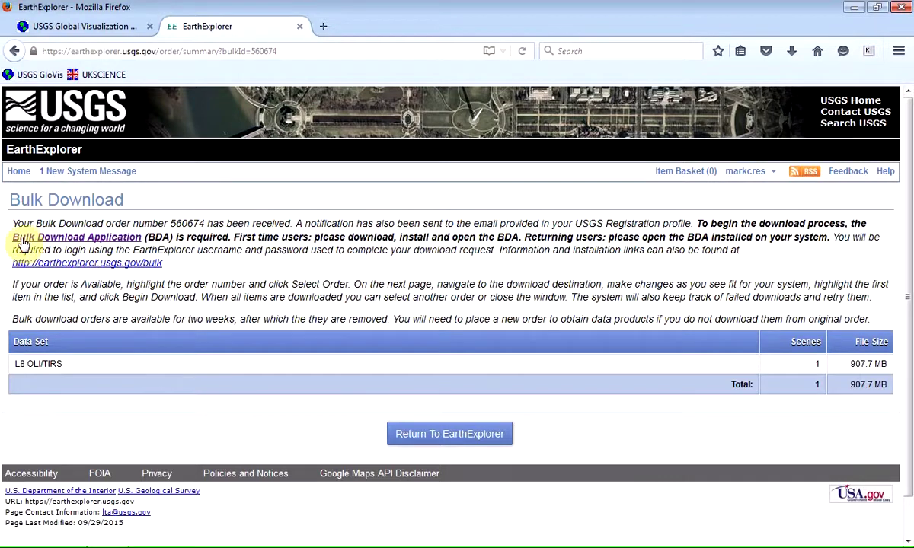
left_click(98, 238)
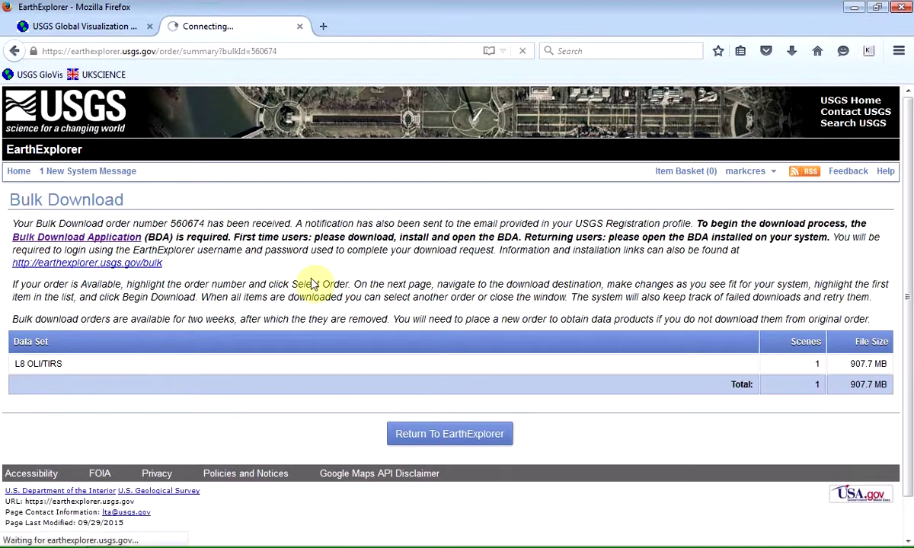
left_click(335, 431)
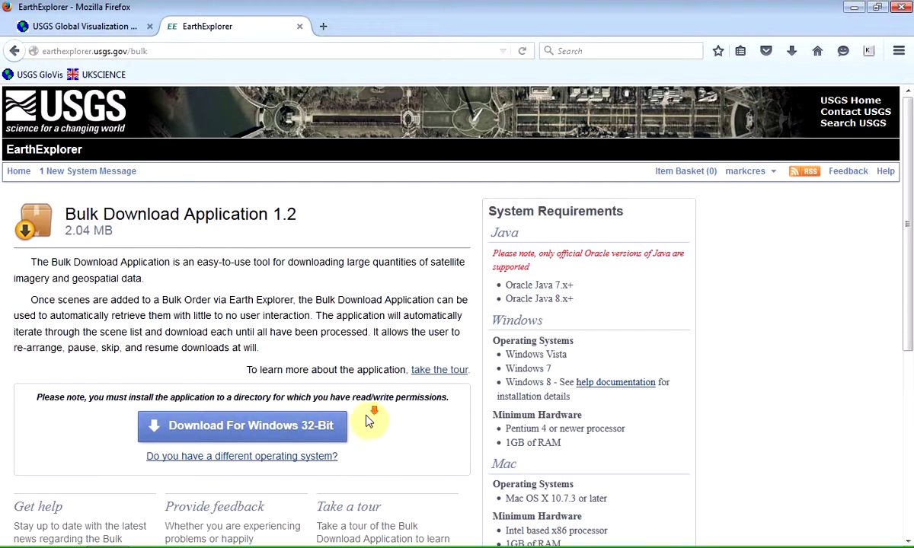
scroll(369, 423, "down", 2)
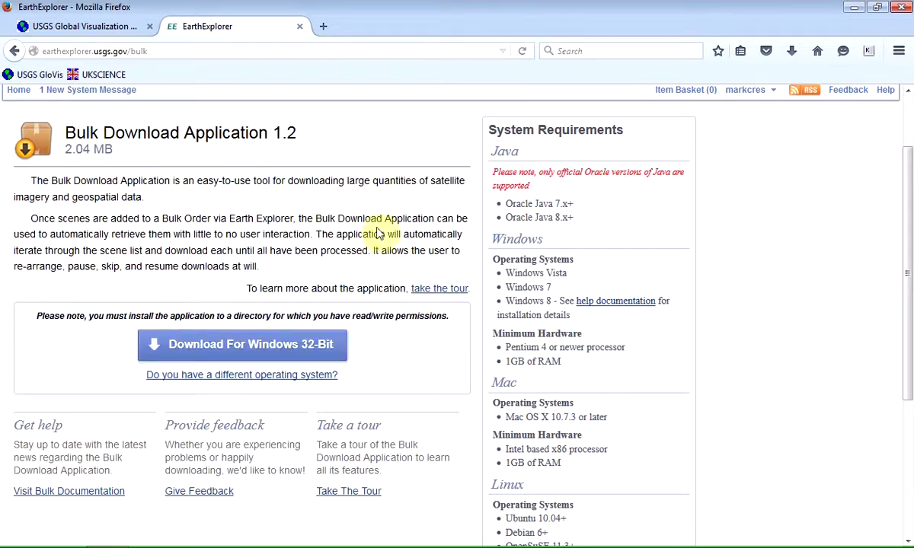
Close the browser with all its tabs and launch the Bulk Download Application from the desktop
left_click(901, 7)
left_click(434, 305)
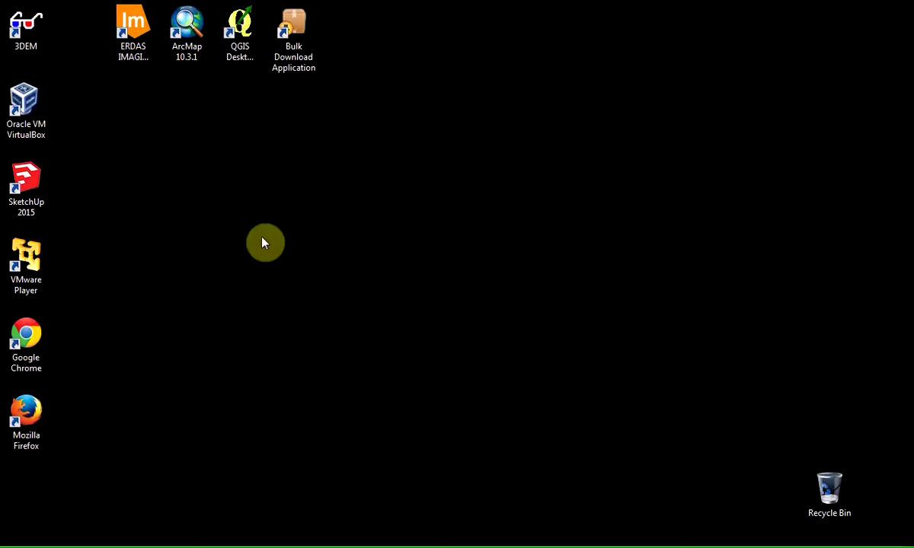
double_click(294, 27)
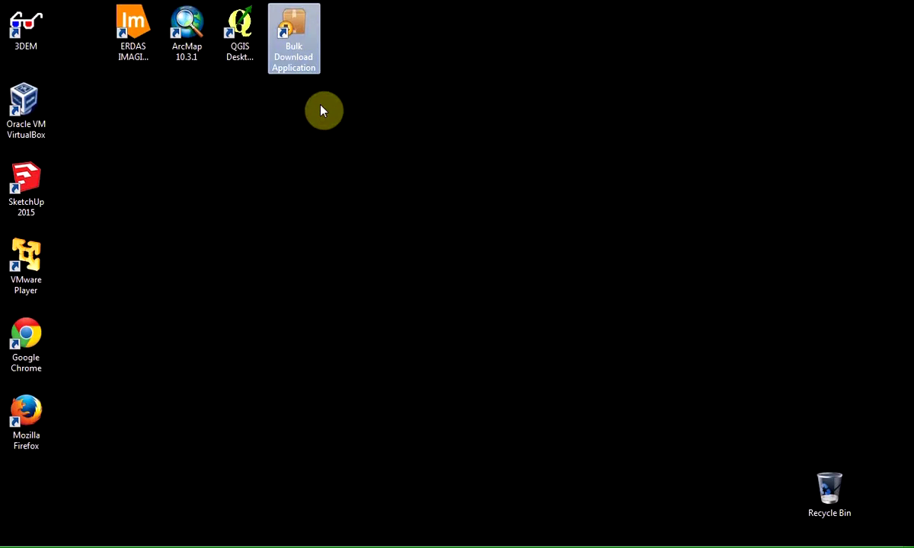
left_click(463, 298)
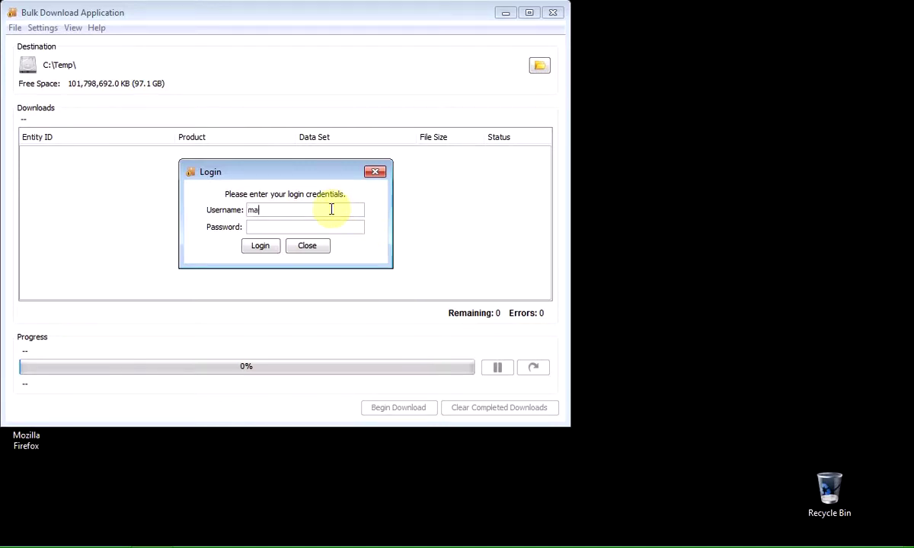
Log in to the Bulk Download Application with the account username and password
type("kcr•••••••••")
key("Return")
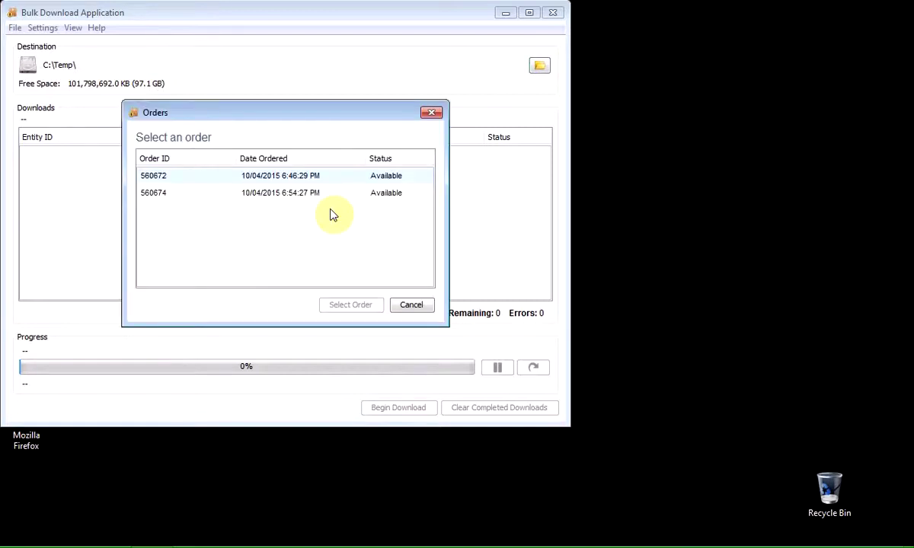
Load the more recent available order, dated 10/04/2015 6:54:27 PM, into the download list
left_click(203, 194)
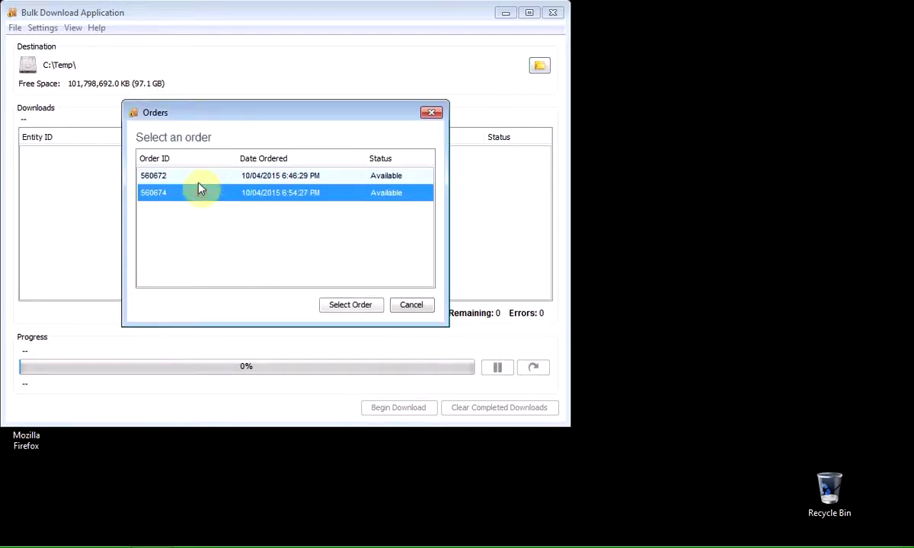
left_click(198, 176)
left_click(201, 196)
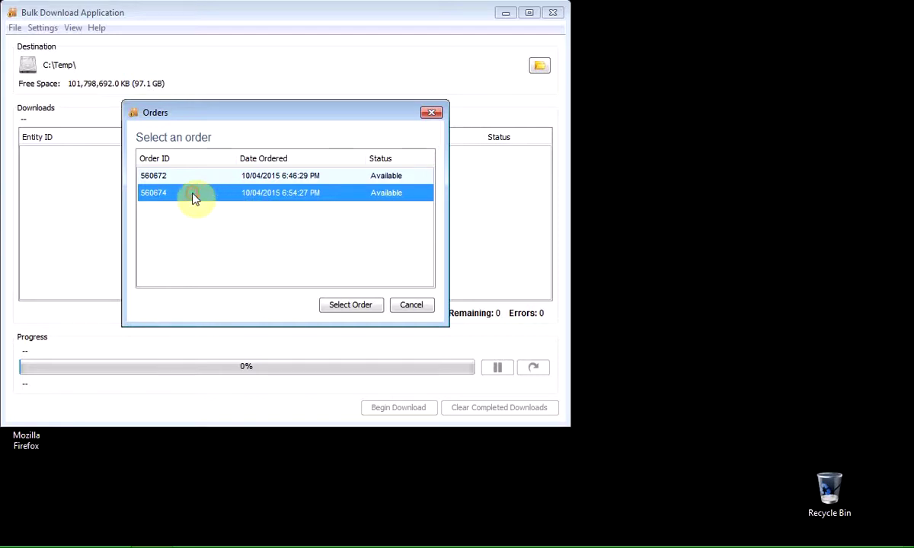
left_click(347, 306)
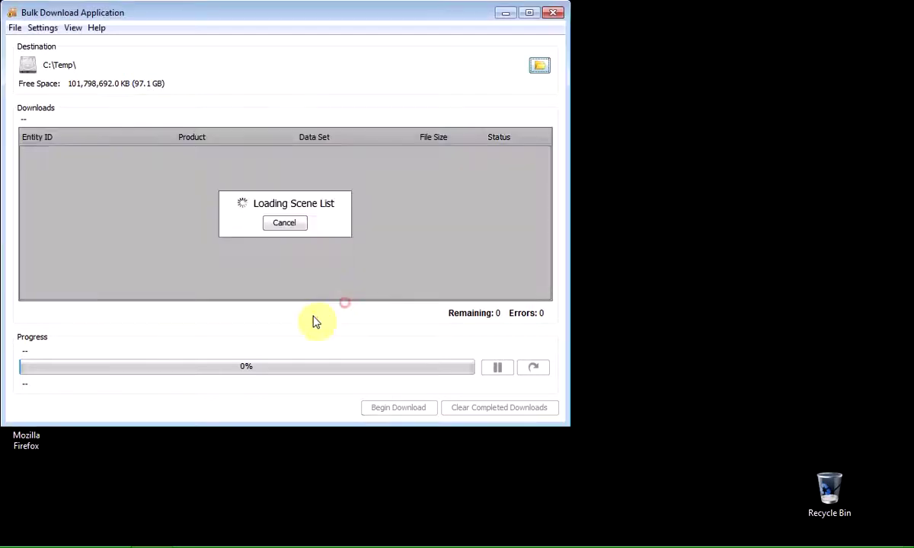
Set the destination to the Desktop folder and download the selected Level 1 GeoTIFF scene, declining to select another order
left_click(158, 157)
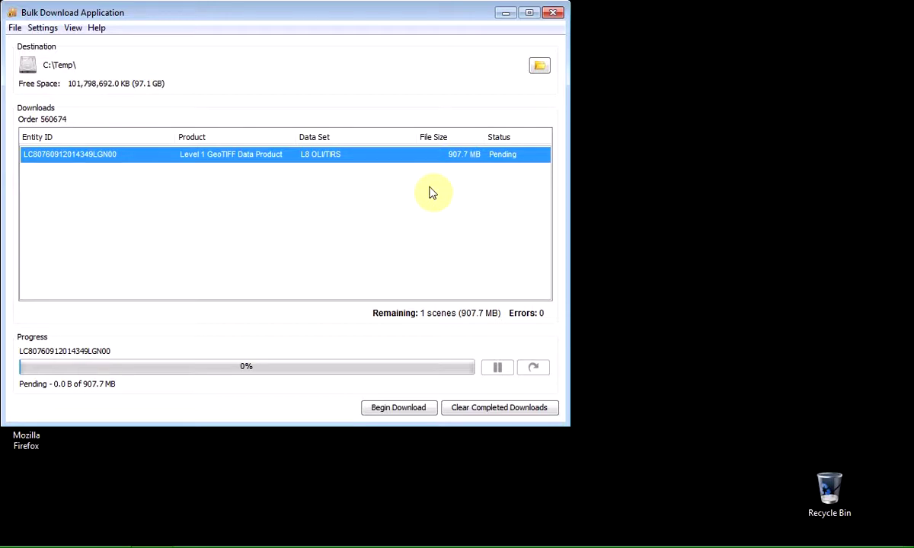
left_click(540, 67)
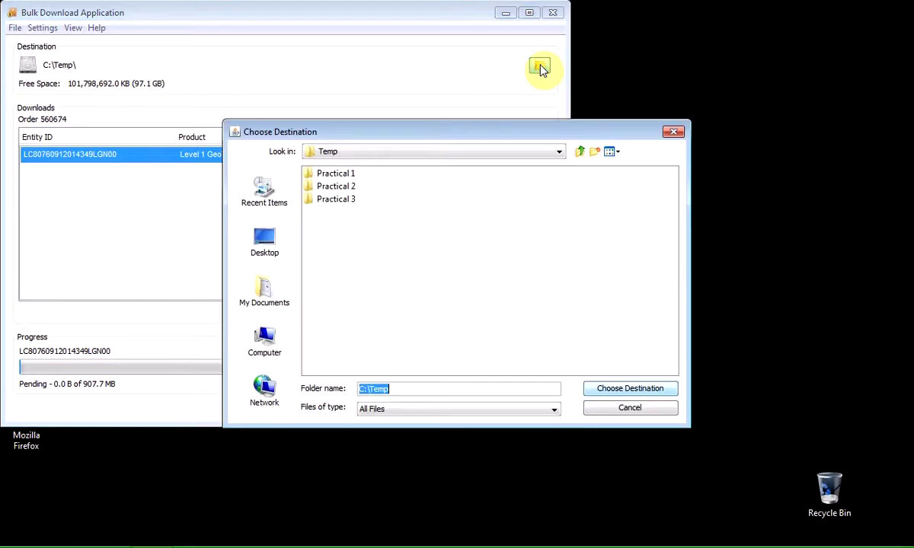
left_click(265, 242)
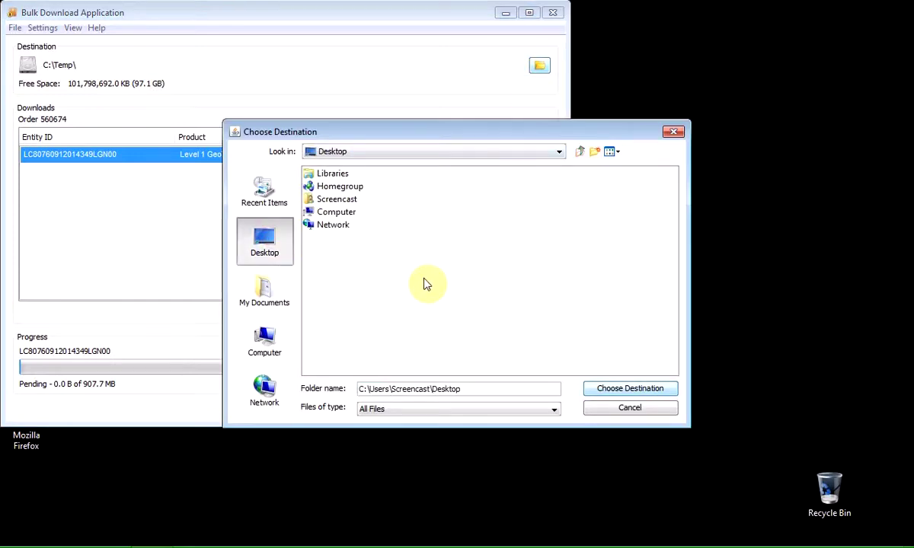
left_click(630, 390)
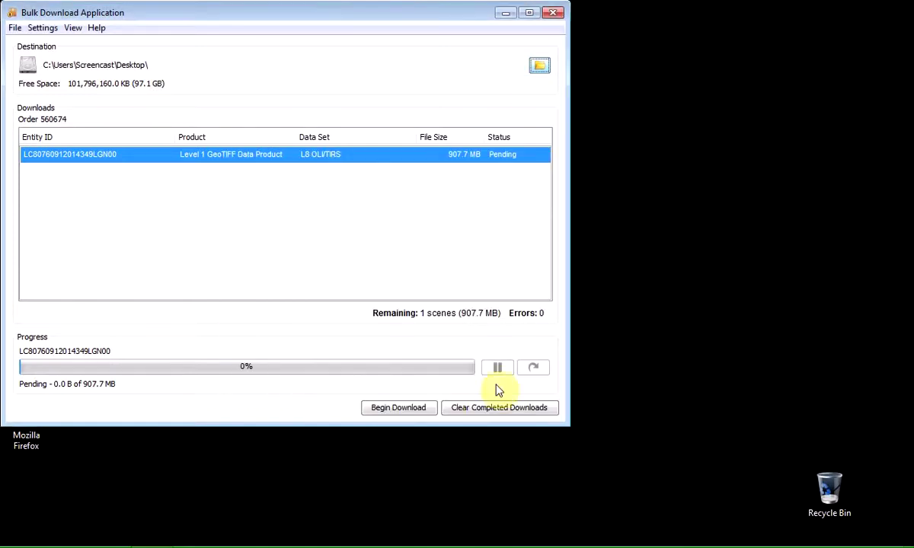
left_click(398, 413)
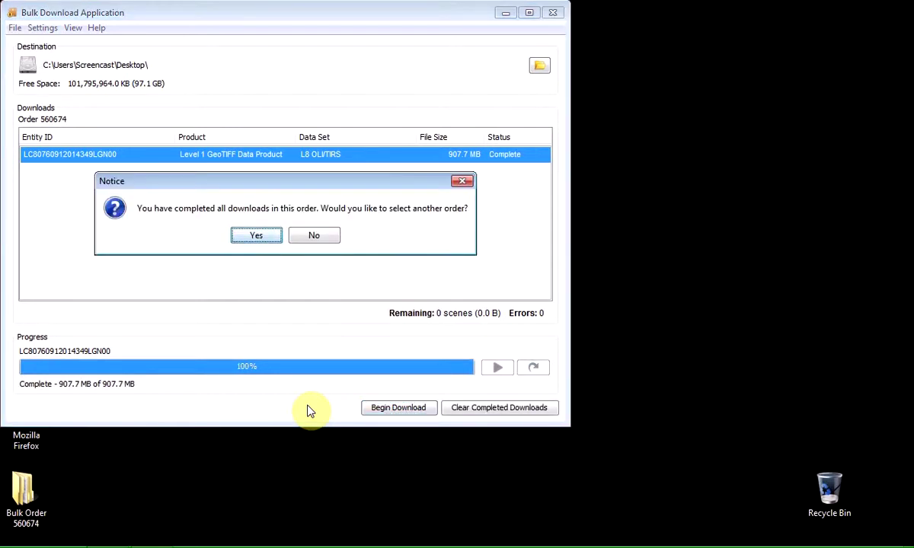
left_click(318, 237)
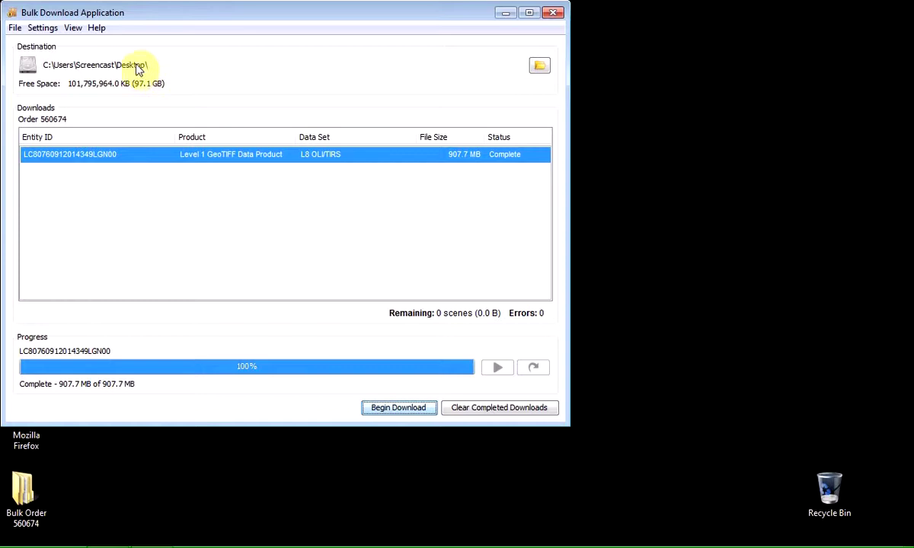
Exit the Bulk Download Application and move the downloaded Bulk Order folder to the open middle area of the desktop
left_click(15, 27)
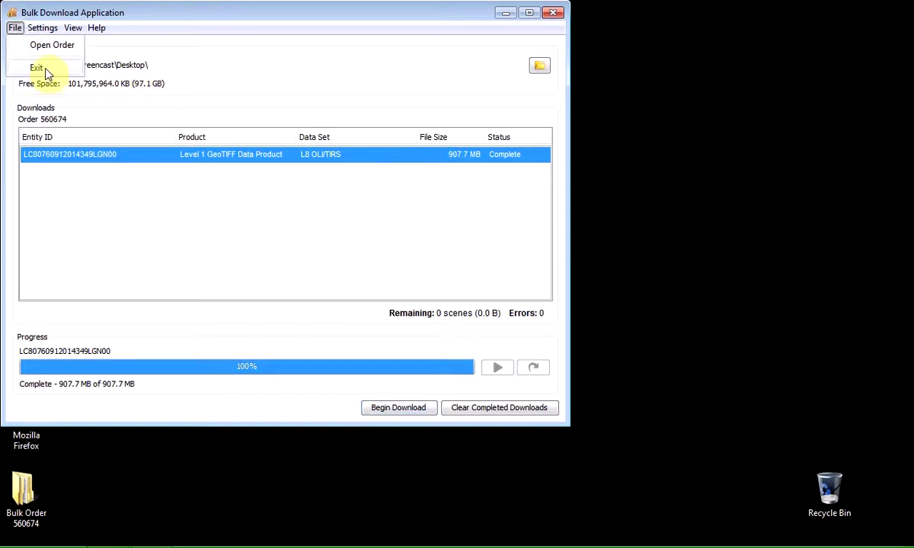
left_click(45, 70)
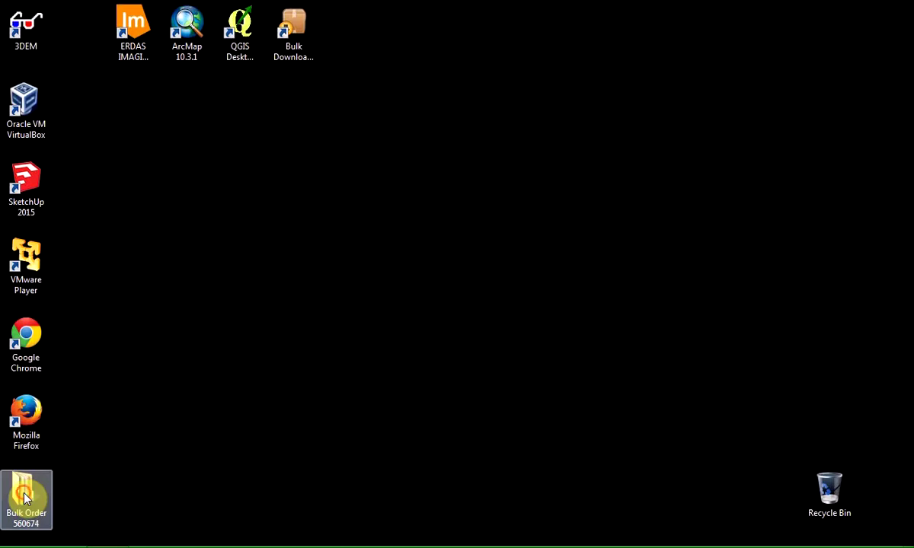
left_click_drag(312, 242, 327, 242)
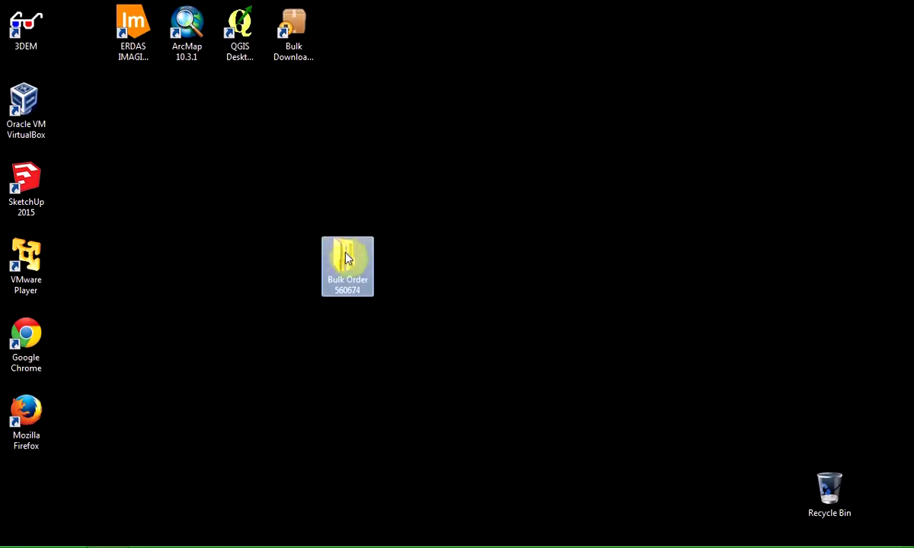
Open the L8 OLI_TIRS folder inside the downloaded Bulk Order folder on the desktop
double_click(351, 296)
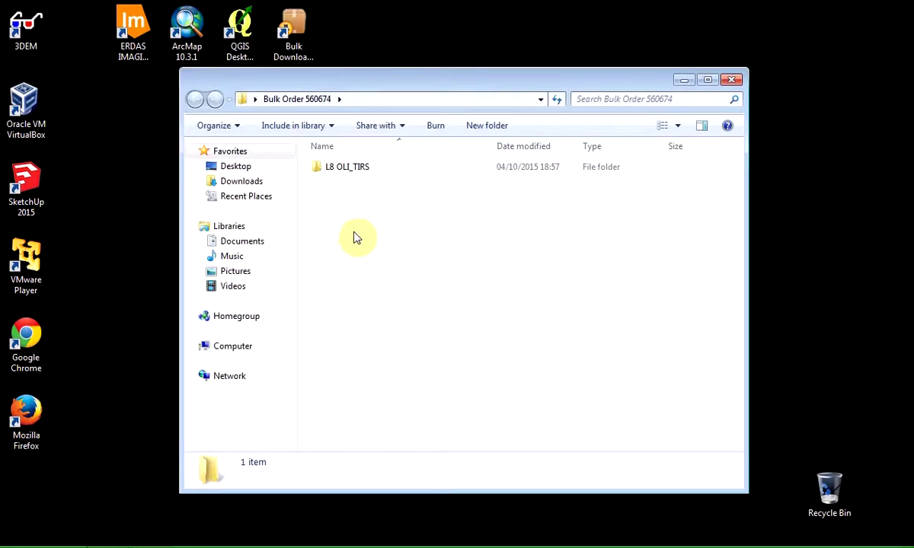
double_click(360, 173)
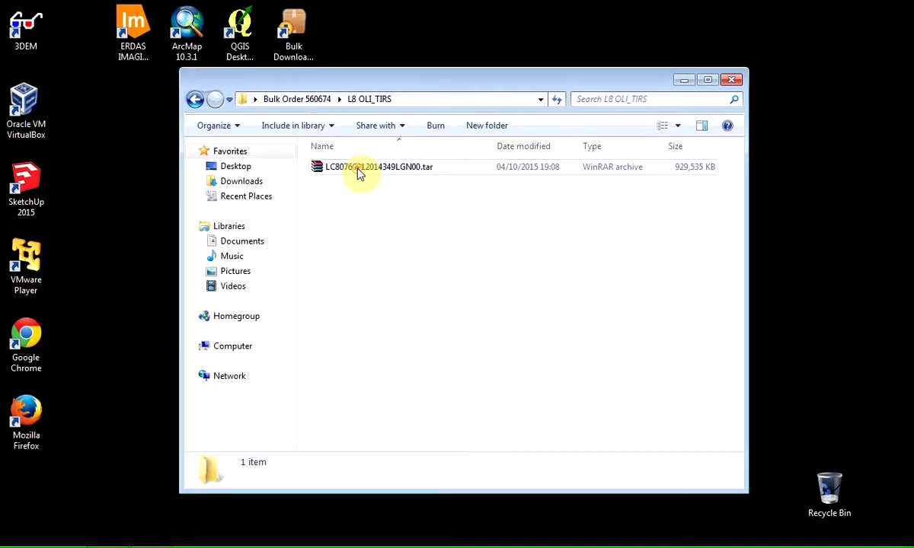
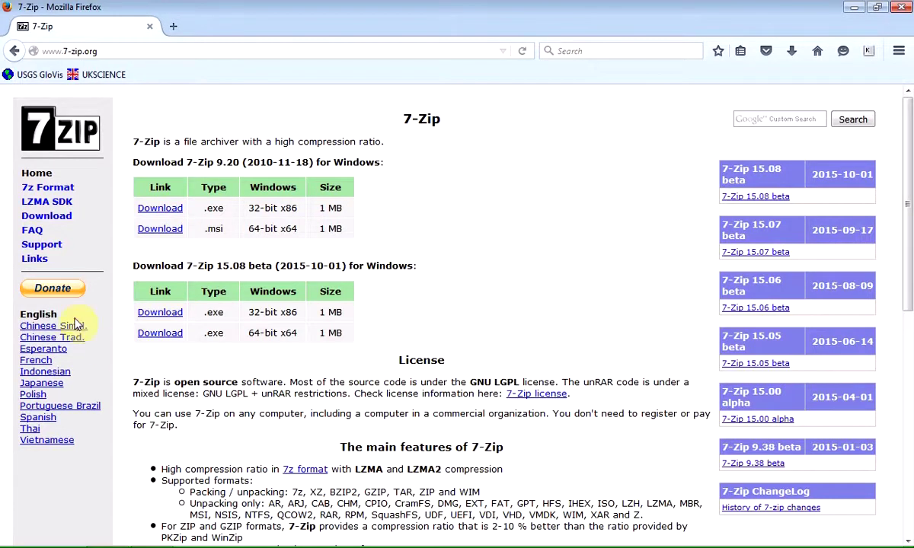
Look over the 7-Zip home page with its Windows downloads and supported formats, and minimize the browser
left_click(55, 283)
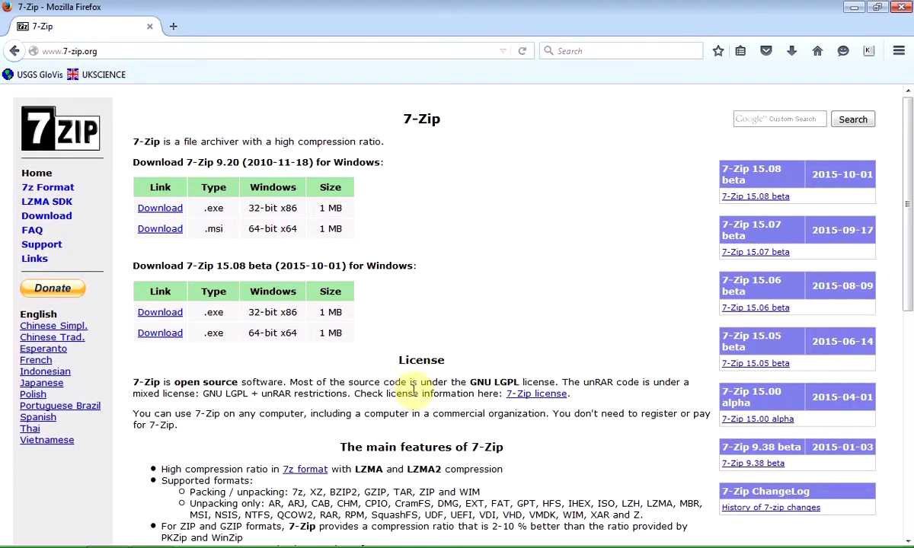
scroll(440, 330, "down", 4)
scroll(440, 332, "up", 4)
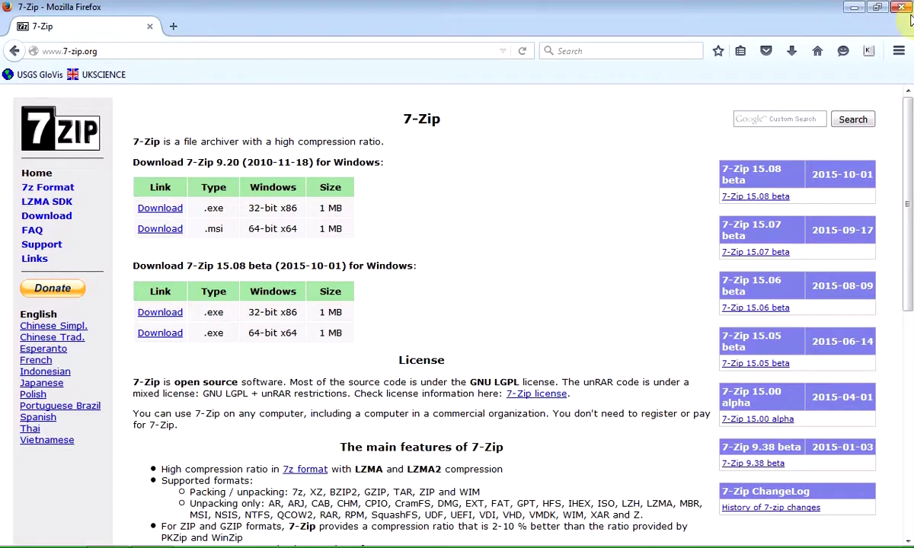
left_click(854, 7)
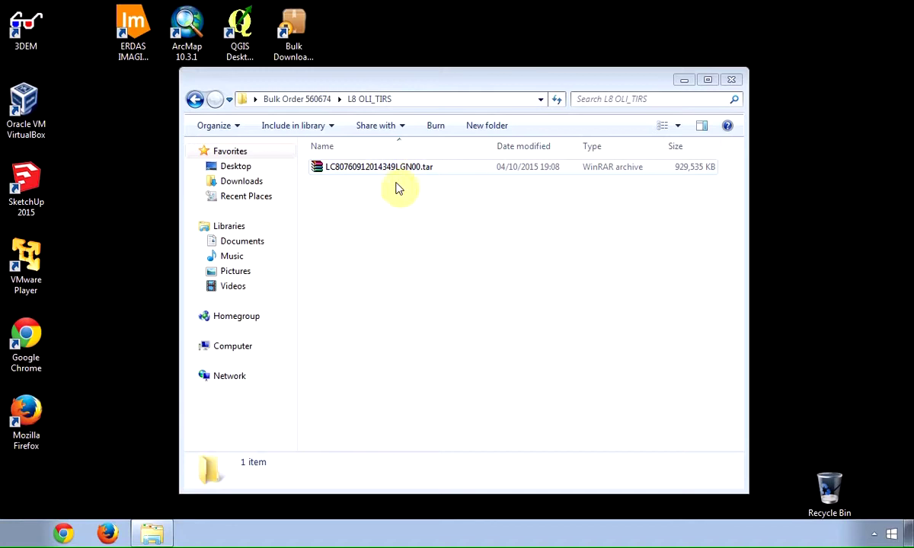
left_click(345, 171)
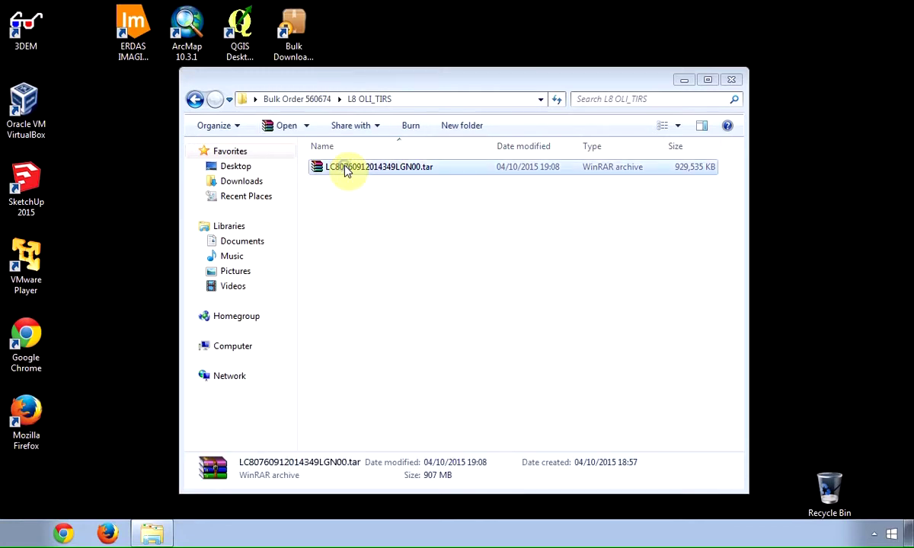
right_click(344, 172)
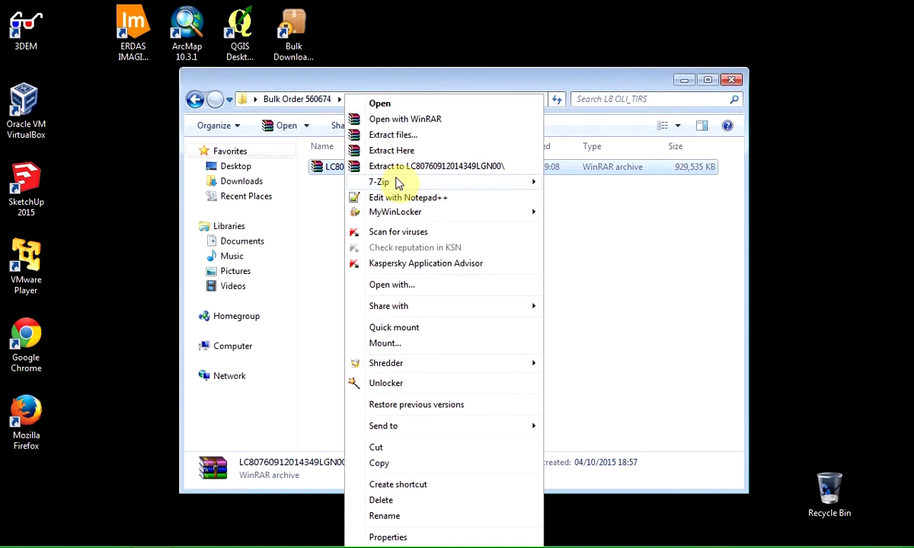
mouse_move(398, 183)
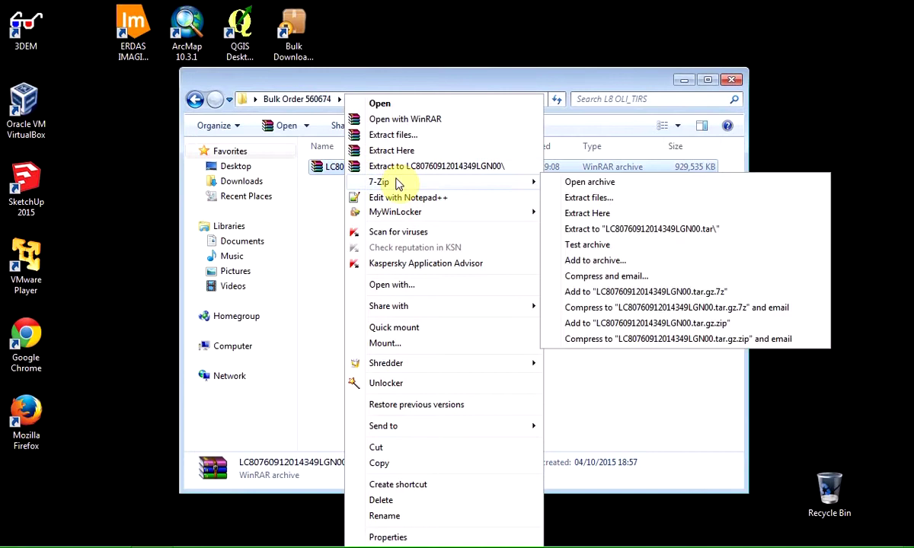
left_click(629, 230)
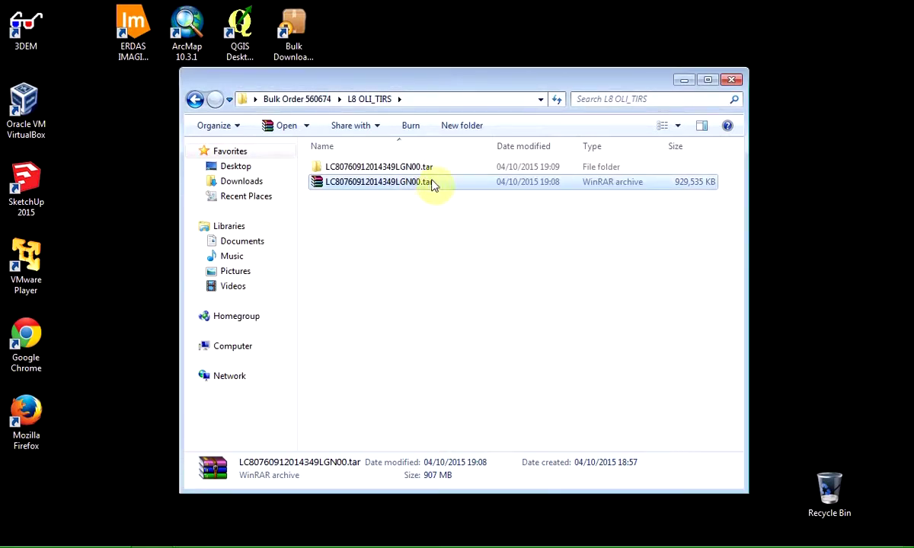
double_click(373, 166)
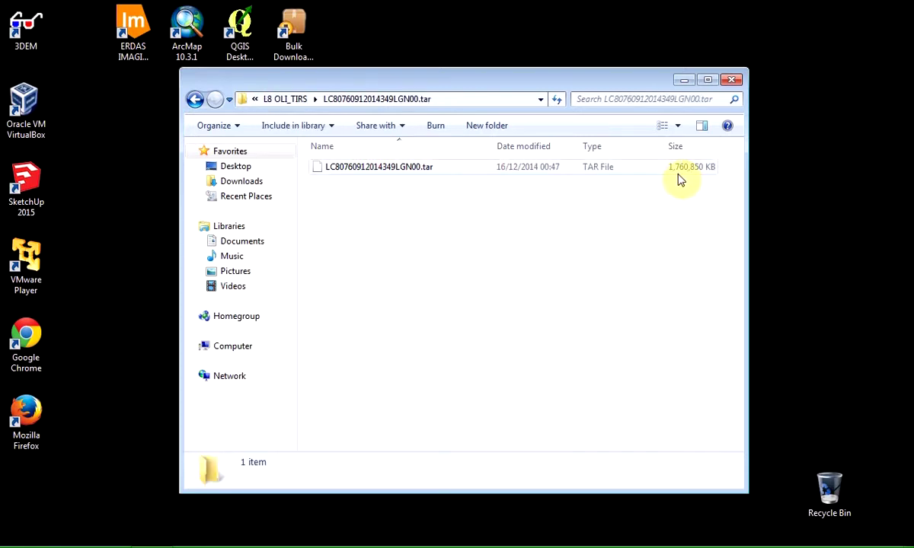
right_click(374, 174)
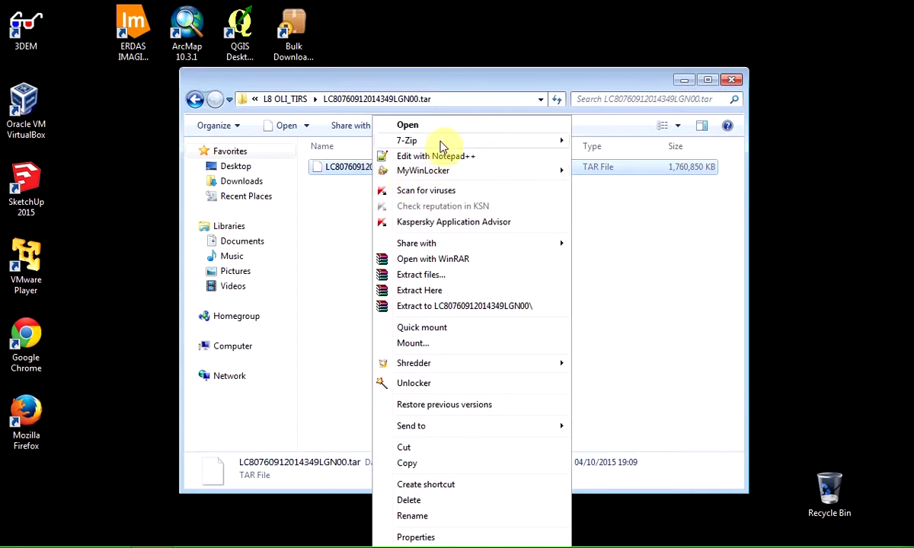
mouse_move(442, 143)
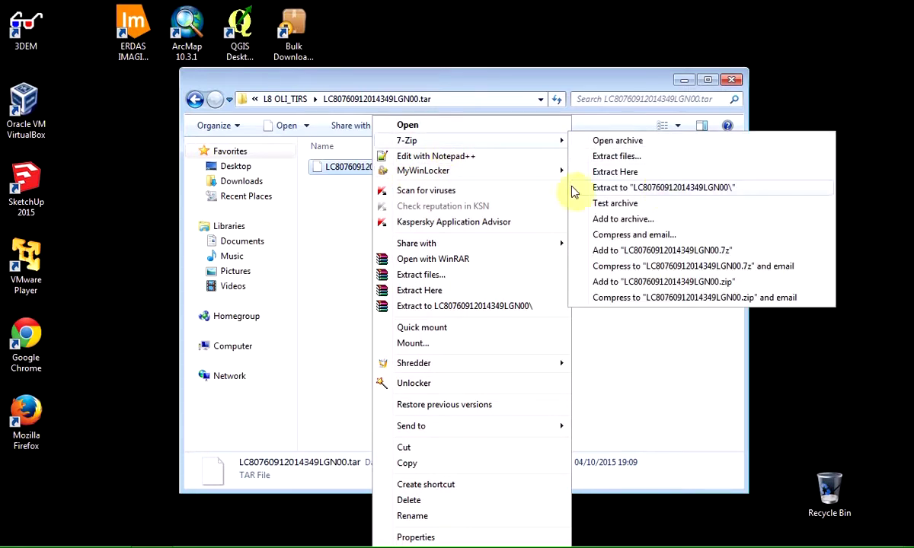
left_click(663, 192)
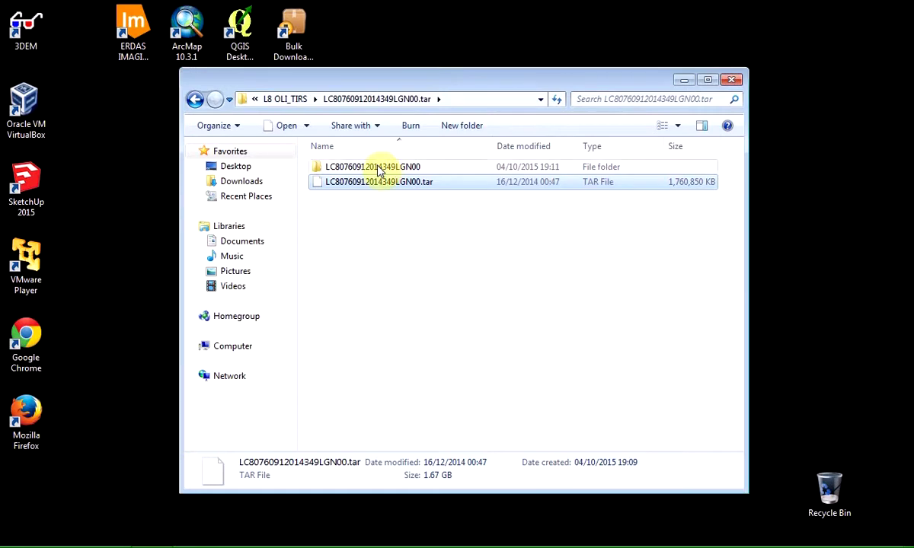
double_click(378, 167)
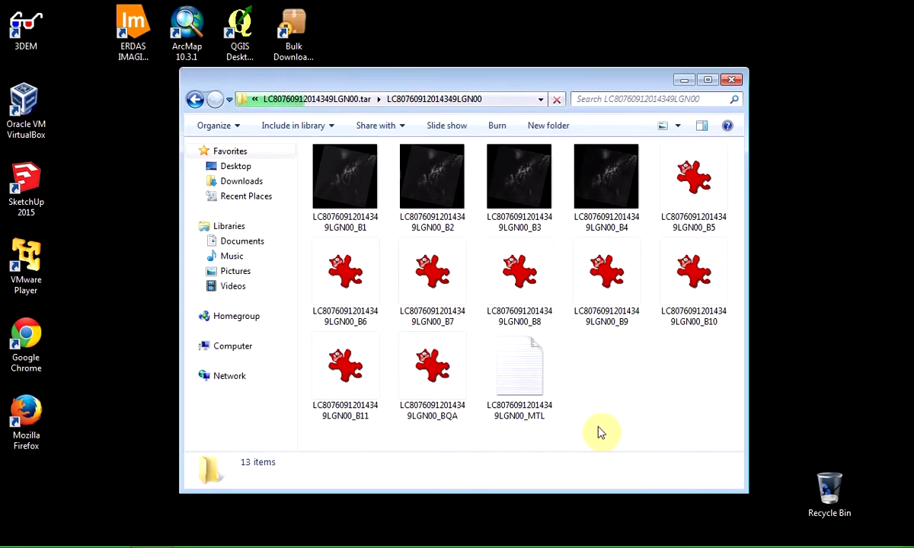
left_click(524, 373)
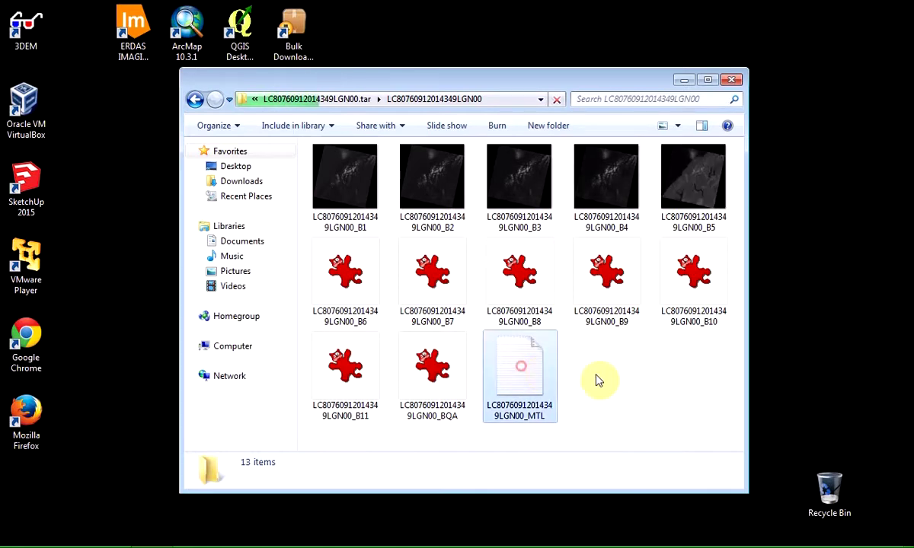